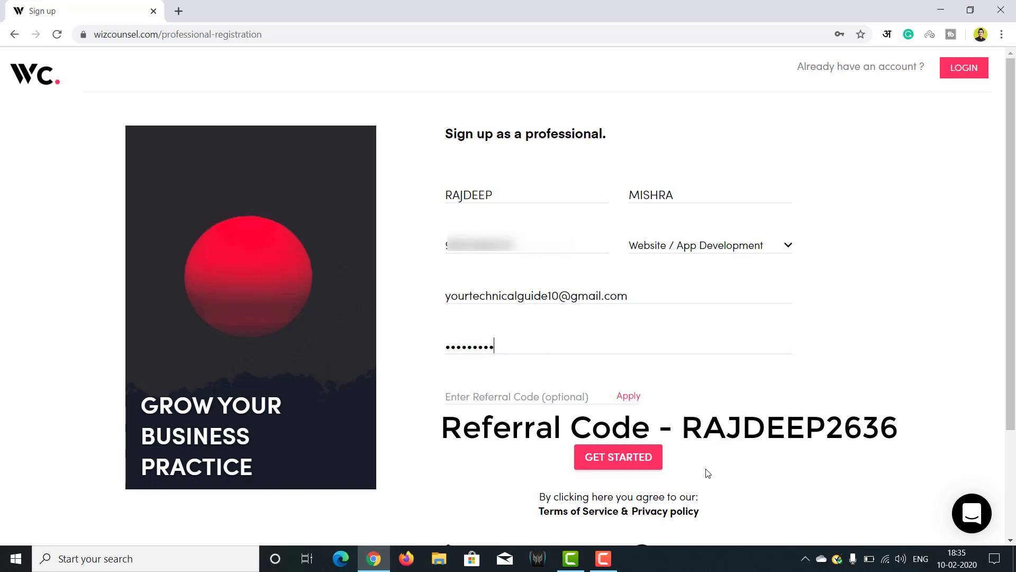
Submit the professional sign-up form and block the site's notification request.
left_click(626, 460)
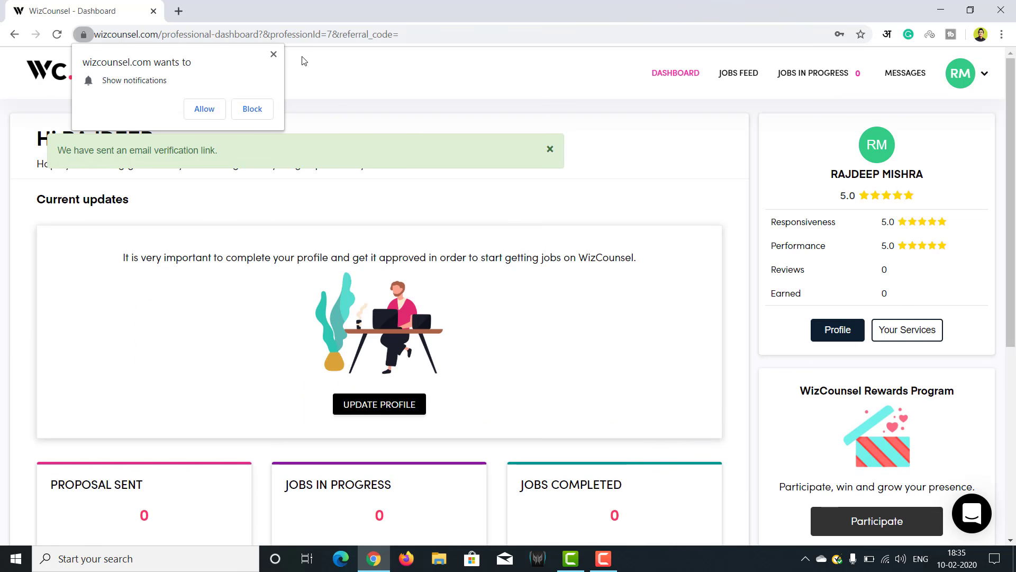
left_click(273, 55)
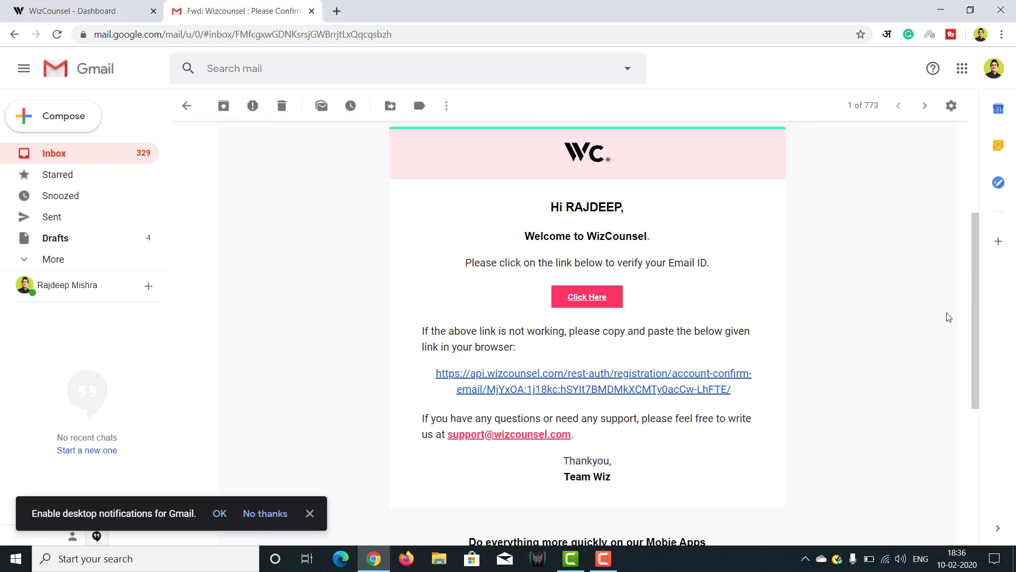
Follow the 'Click Here' link in the WizCounsel email to verify the email address.
left_click(583, 298)
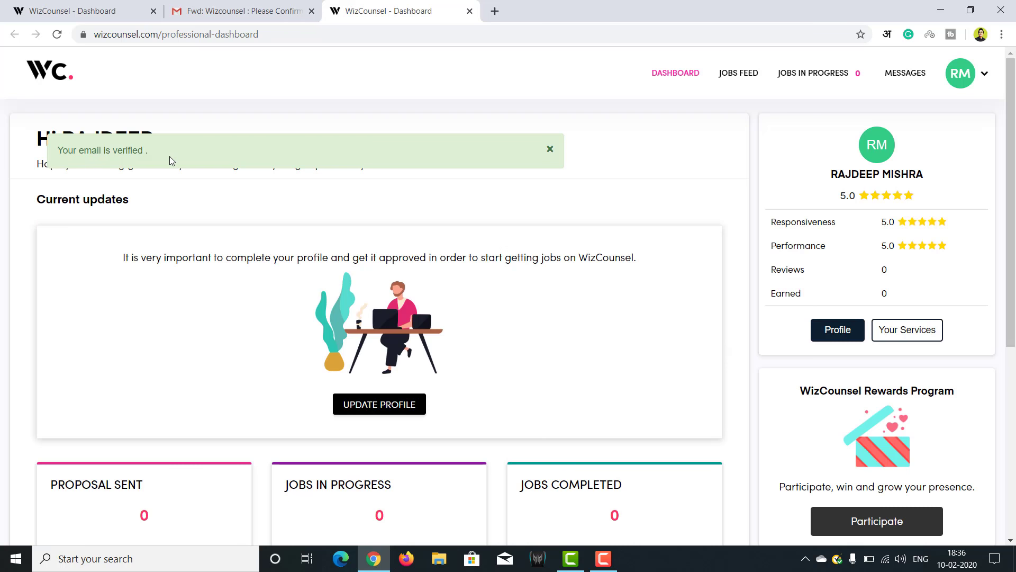
Go to the Professional Profile, leave availability Active after toggling, and open Basic Details.
left_click(550, 149)
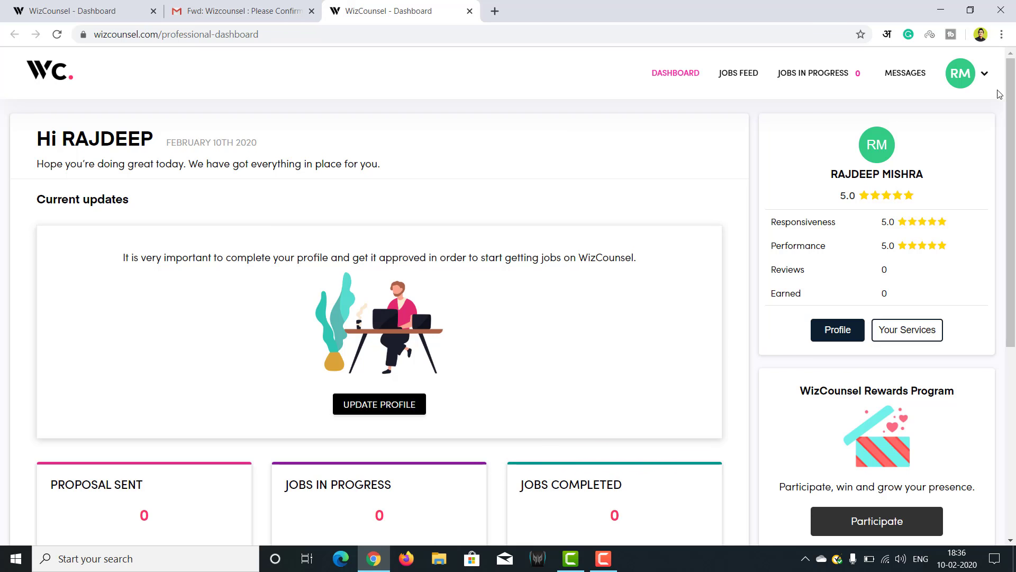
left_click(986, 78)
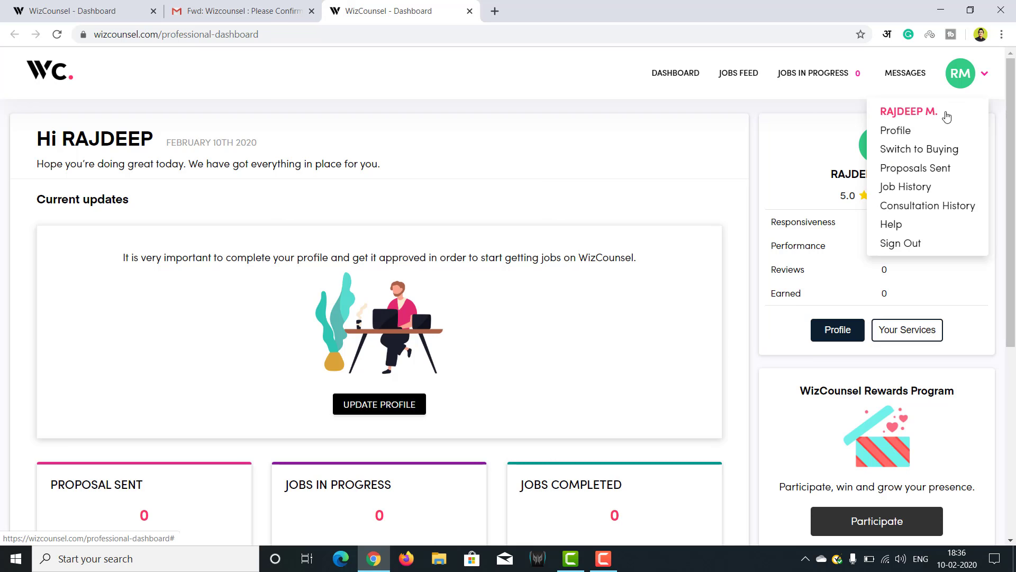
left_click(901, 134)
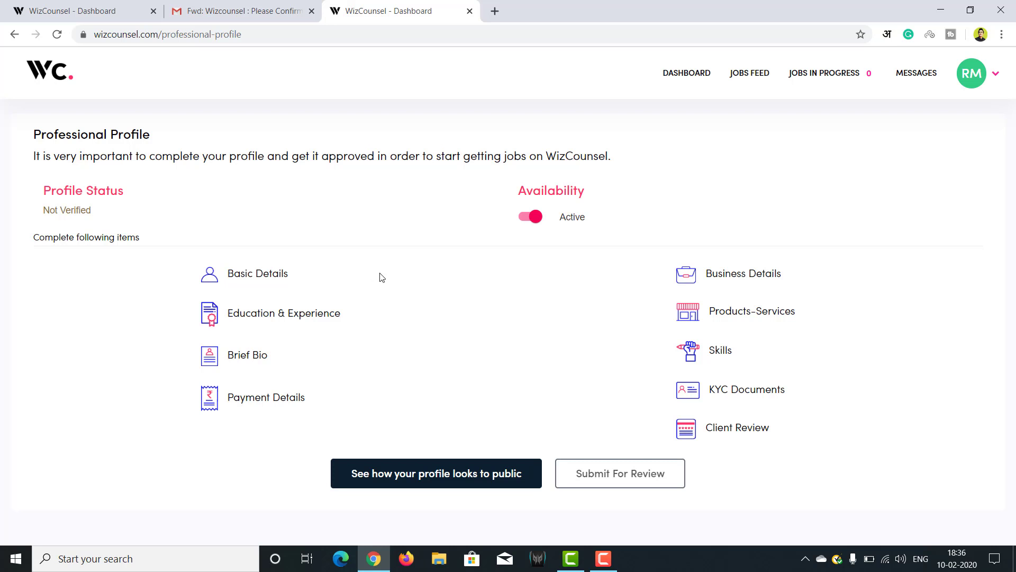
left_click(531, 225)
left_click(530, 224)
left_click(529, 224)
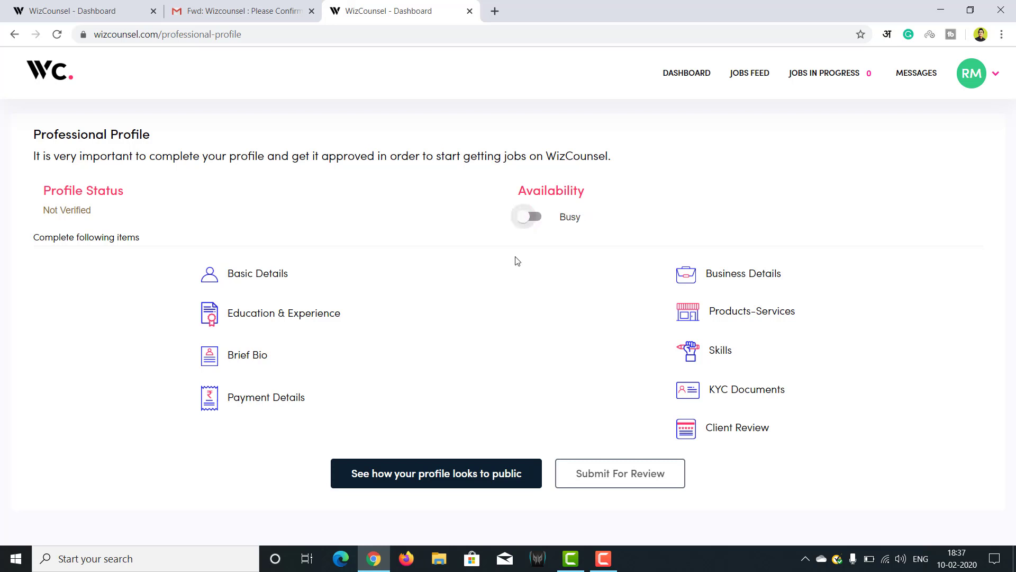
left_click(532, 218)
left_click(230, 275)
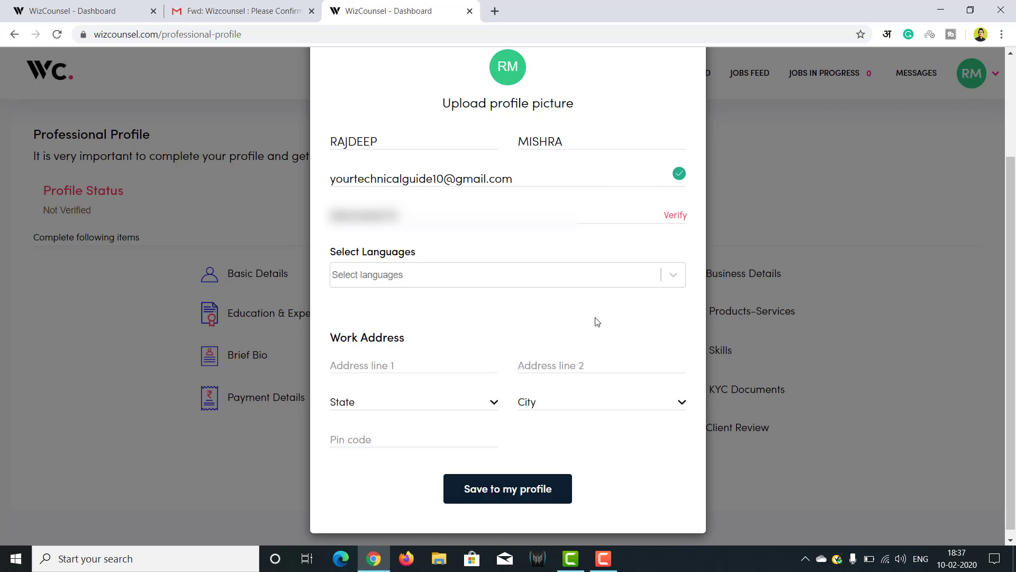
Verify the phone number with the OTP code and upload the desktop portrait as profile photo.
left_click(684, 219)
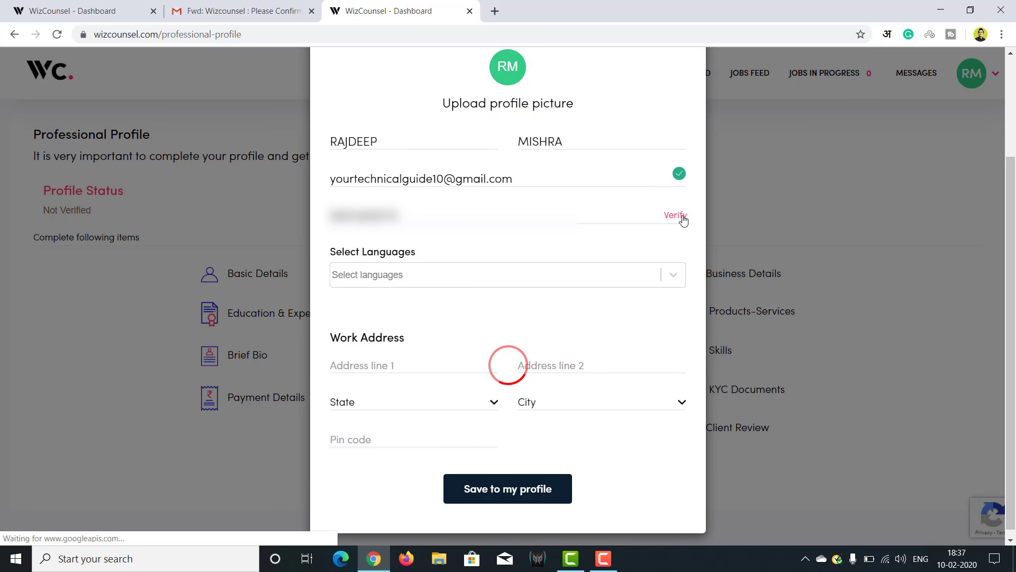
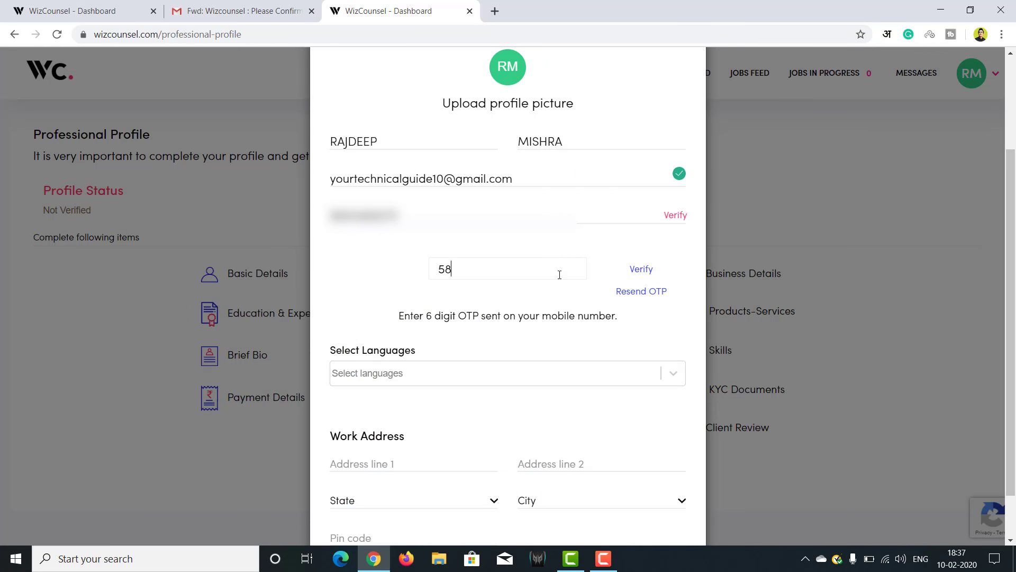
left_click(645, 269)
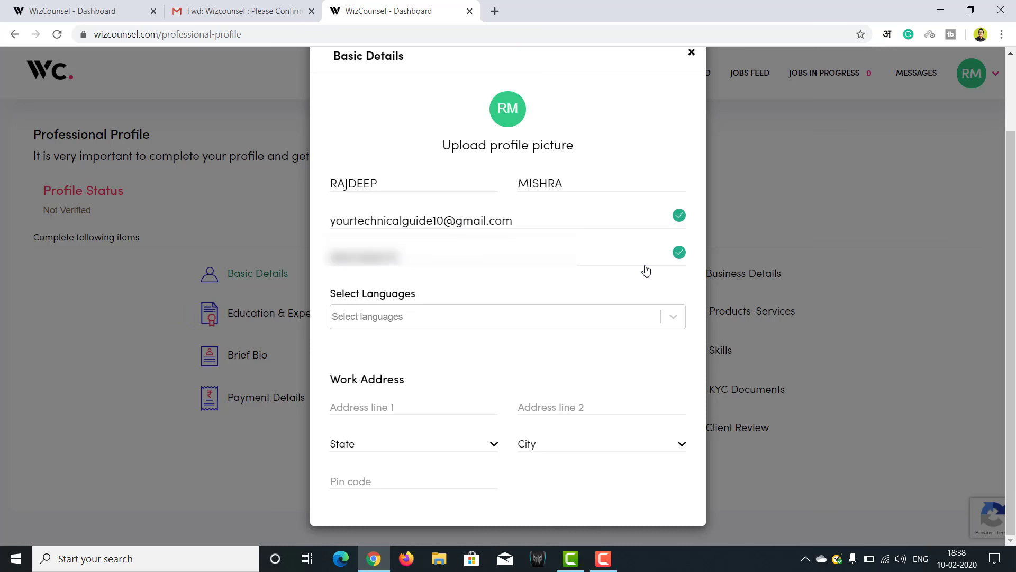
left_click(503, 111)
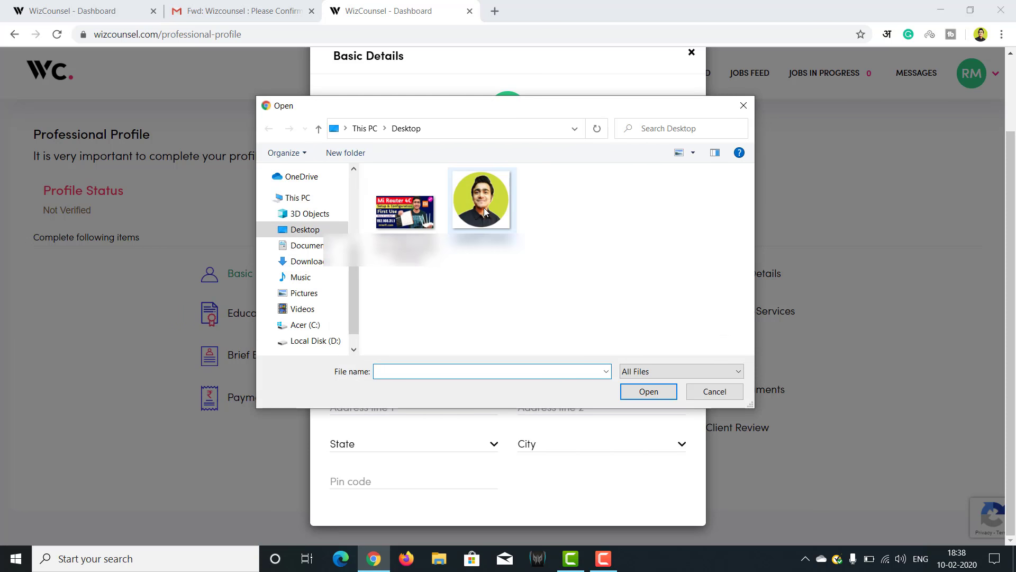
double_click(484, 208)
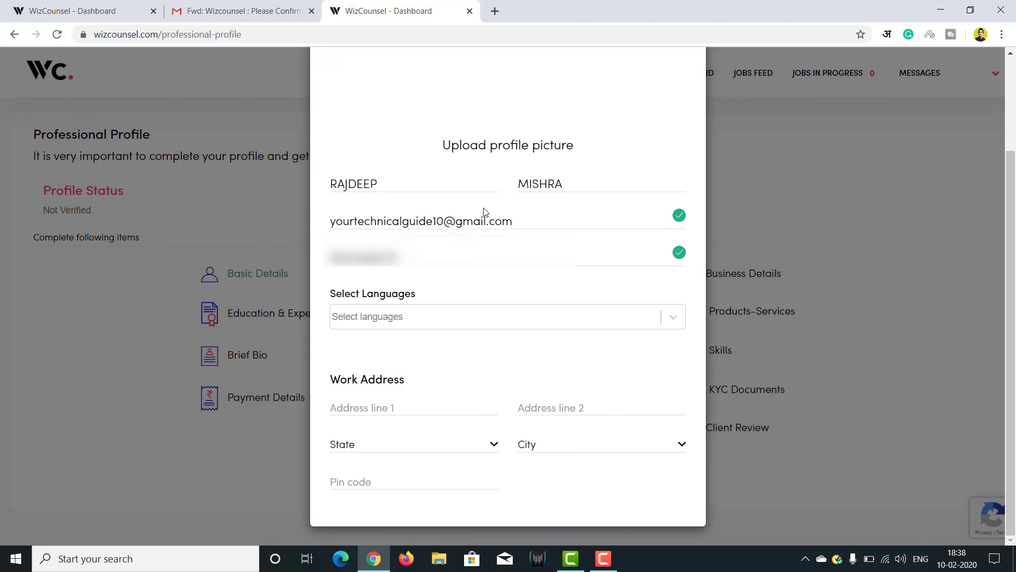
Select English and Hindi as languages and save the basic details.
left_click(638, 324)
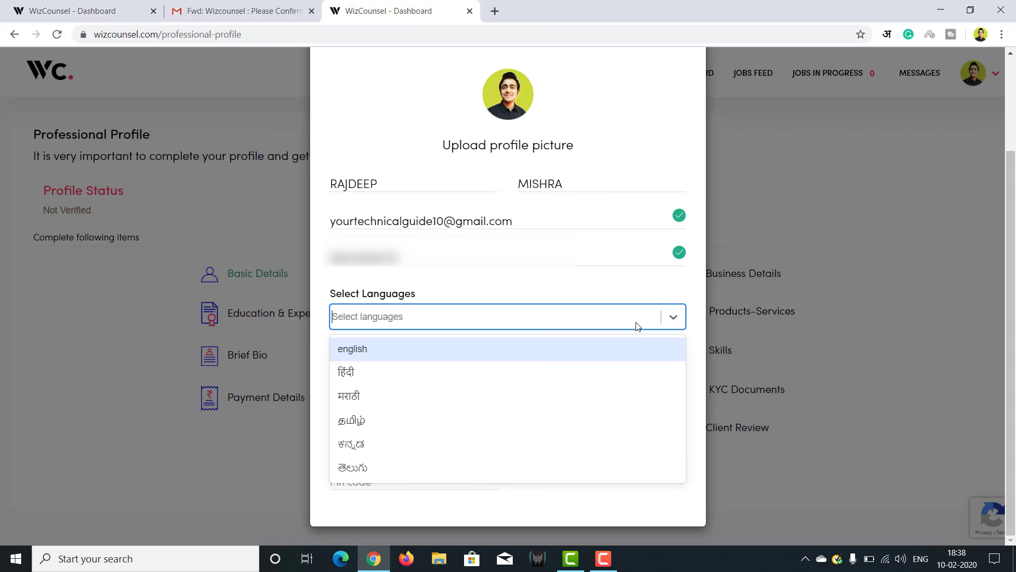
left_click(627, 348)
left_click(605, 348)
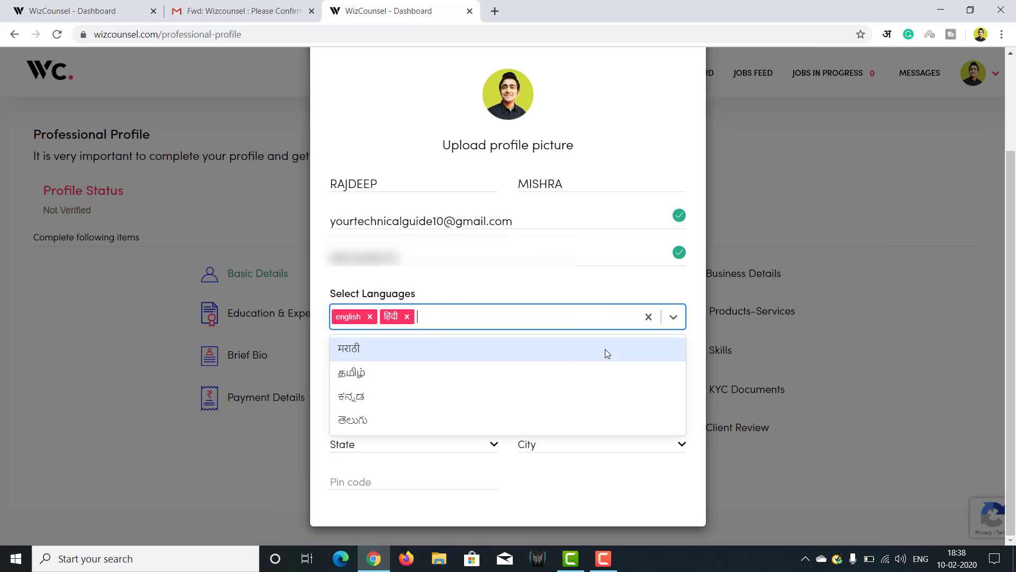
left_click(323, 278)
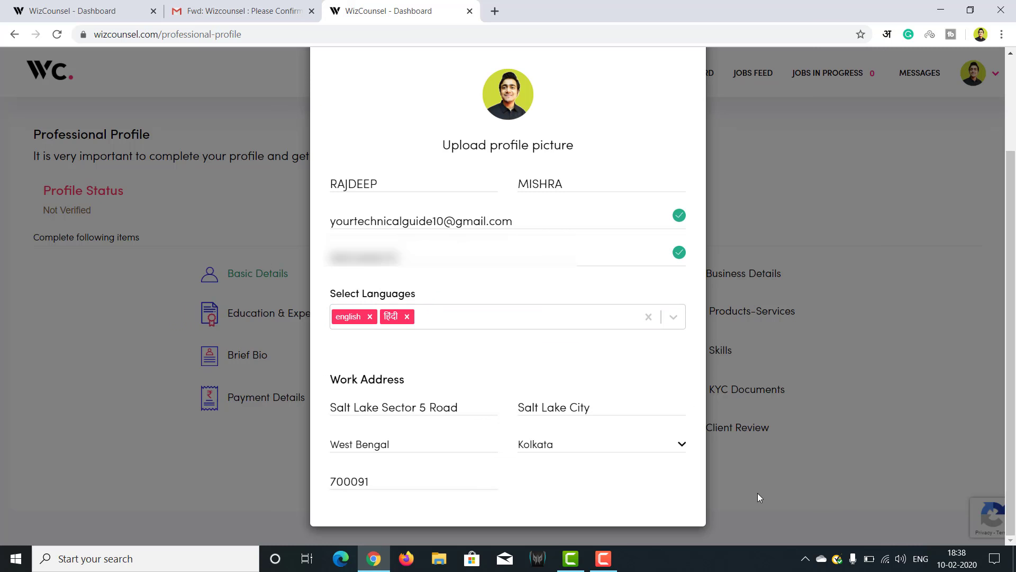
left_click(795, 489)
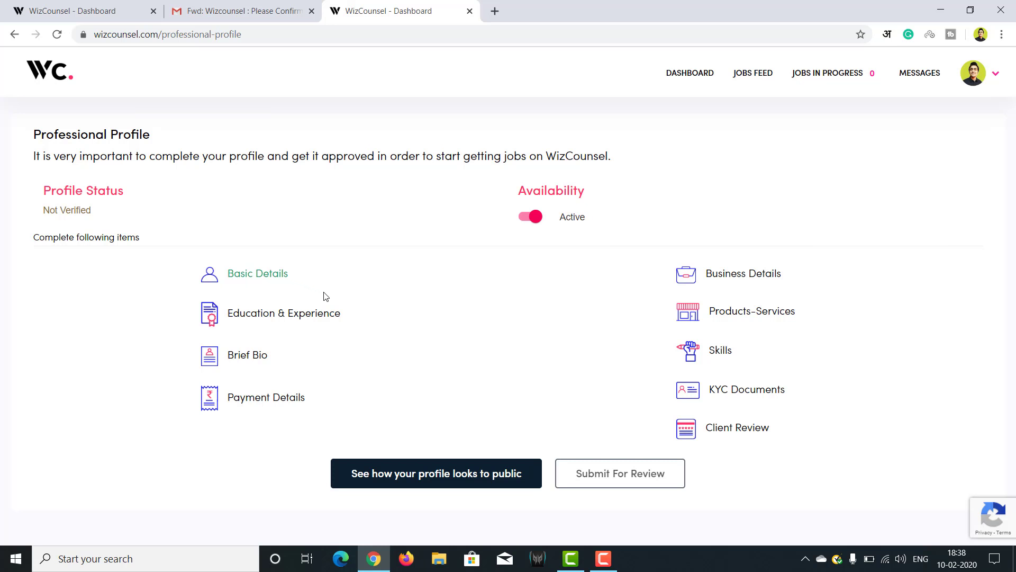
Save 6 years' experience and a Master from Maulana Abul Kalam Azad University of Technology, from 2014.
left_click(296, 314)
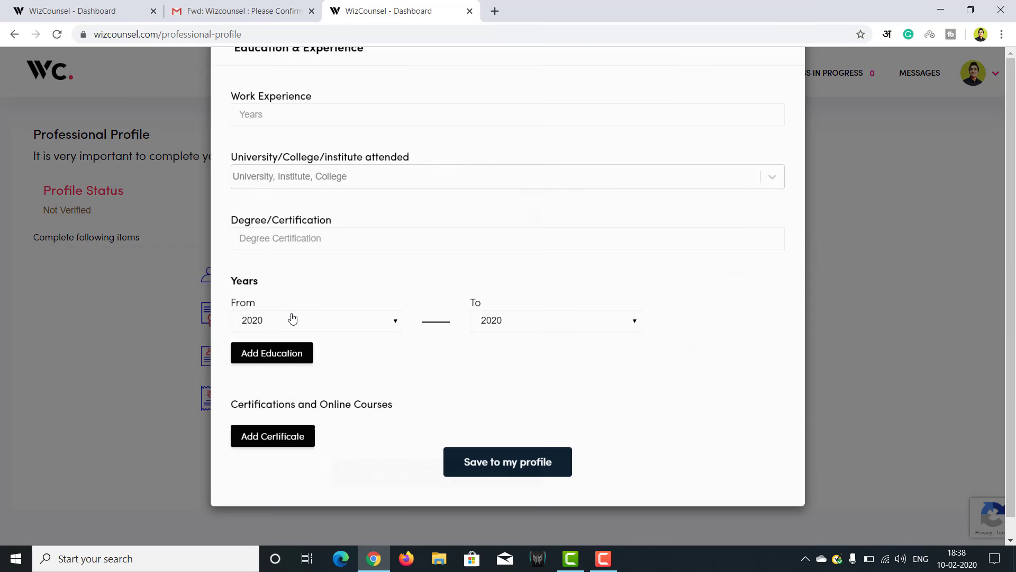
left_click(286, 154)
type("6")
left_click(359, 216)
left_click(358, 235)
key("Tab")
type("Master")
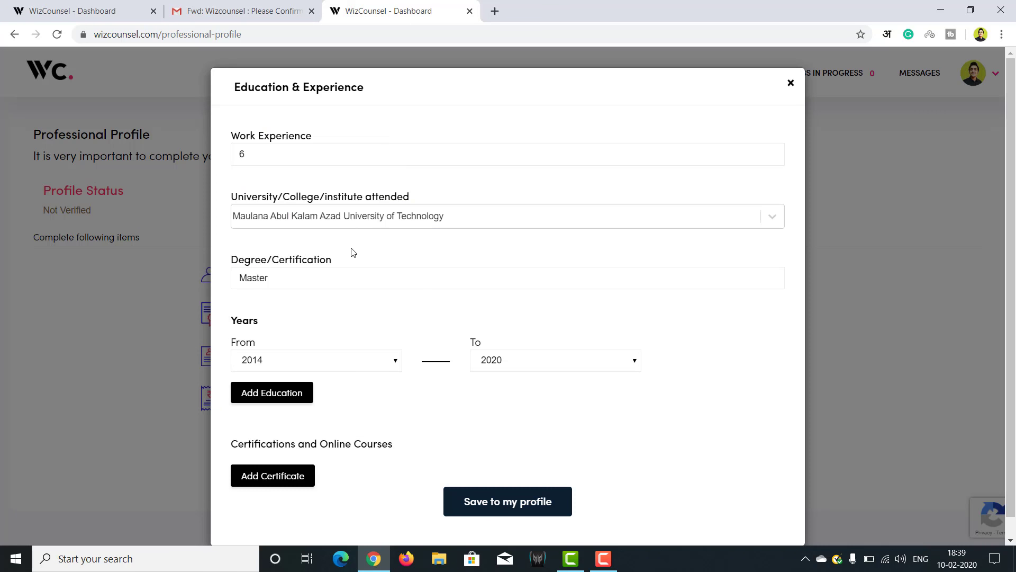
key("Tab")
type("2014")
left_click(295, 394)
left_click(526, 489)
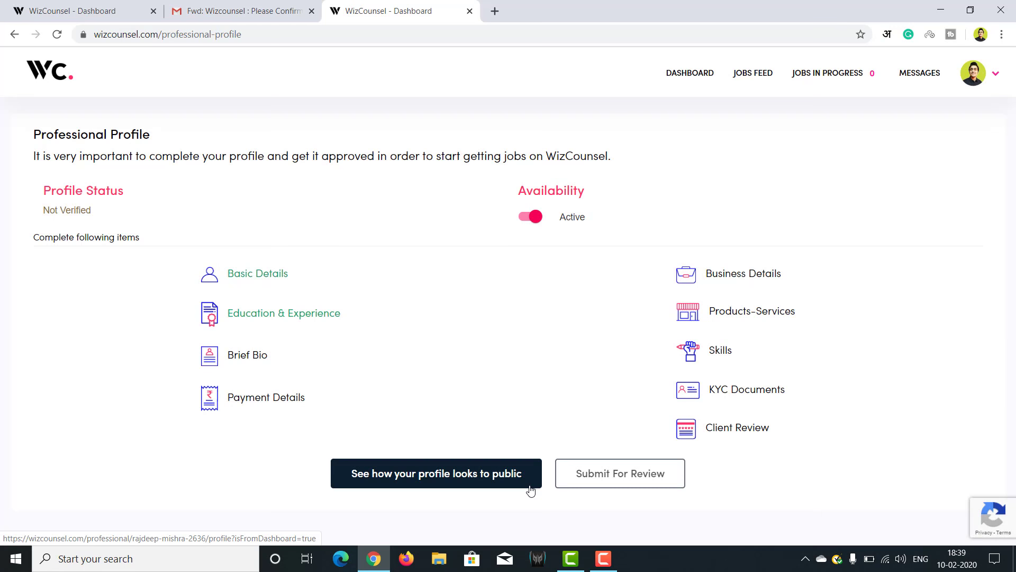
left_click(253, 363)
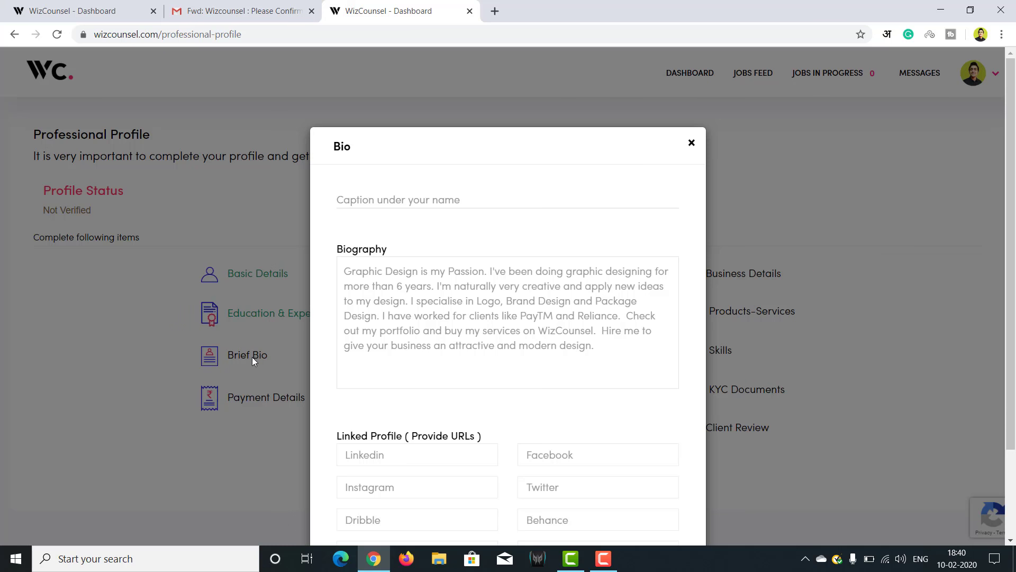
Save the caption 'eCommerce website & Blog Developer' and a biography inviting visitors to hire and buy services.
type("eCommerce website & Blog Developer")
left_click(413, 302)
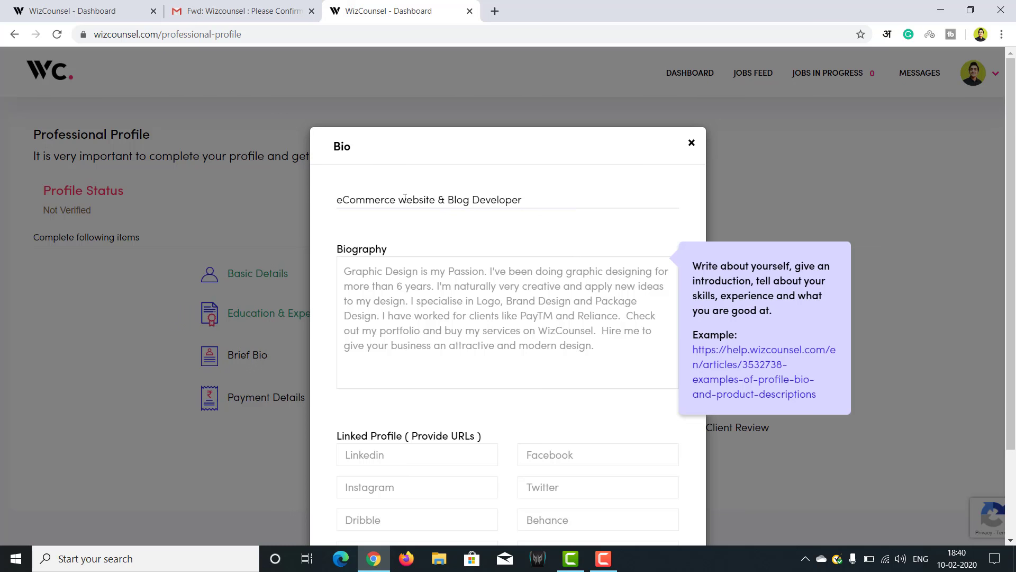
type("Thanks for visiting my profile. I am a professional web developer and designer, ready to help you to set up your Business website, Blog or eCommerce website.")
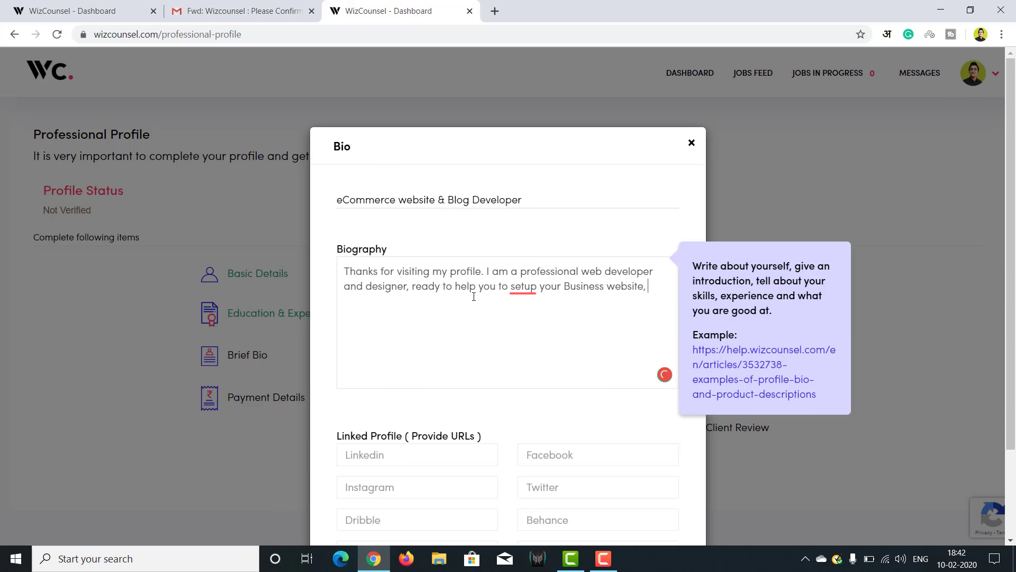
type(" Send me a message to discuss more about the site.")
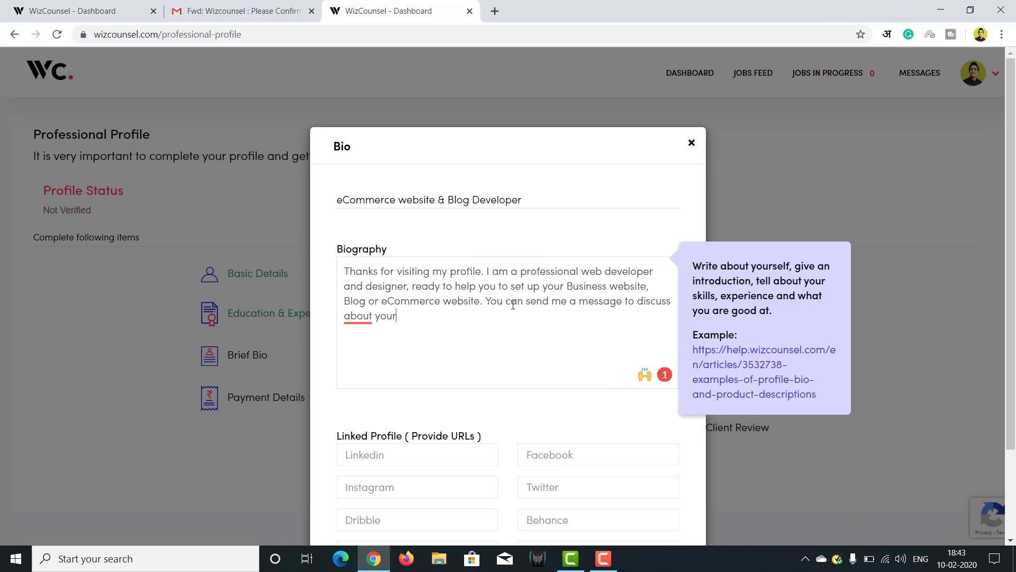
key("Return")
type("Service I provide")
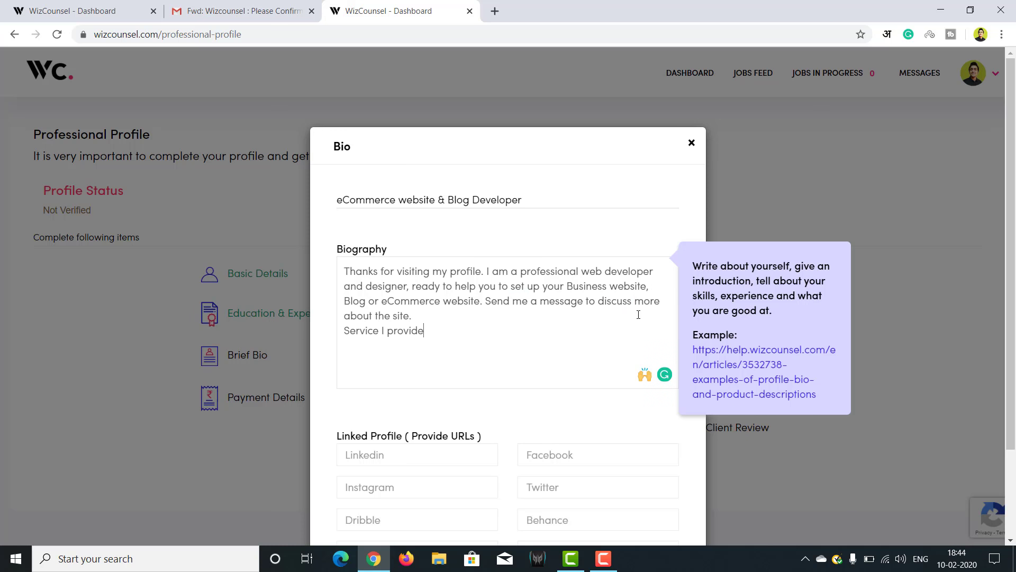
key("ctrl+BackSpace")
key("ctrl+BackSpace")
key("ctrl+BackSpace")
type("Check out my portfolio and buy my services on WizCounsel.  Hire me to give your business an attractive and modern design.")
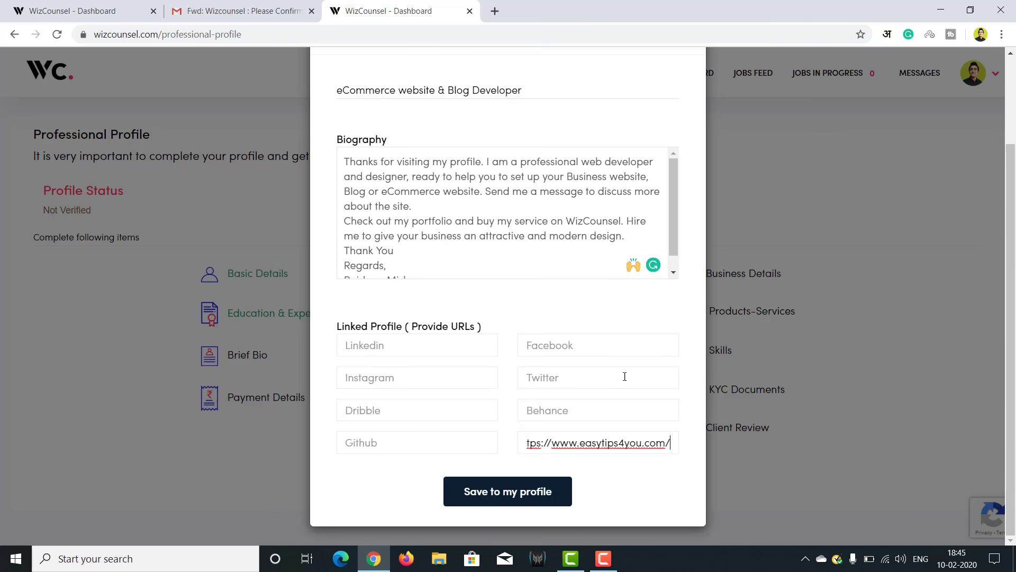
left_click(499, 495)
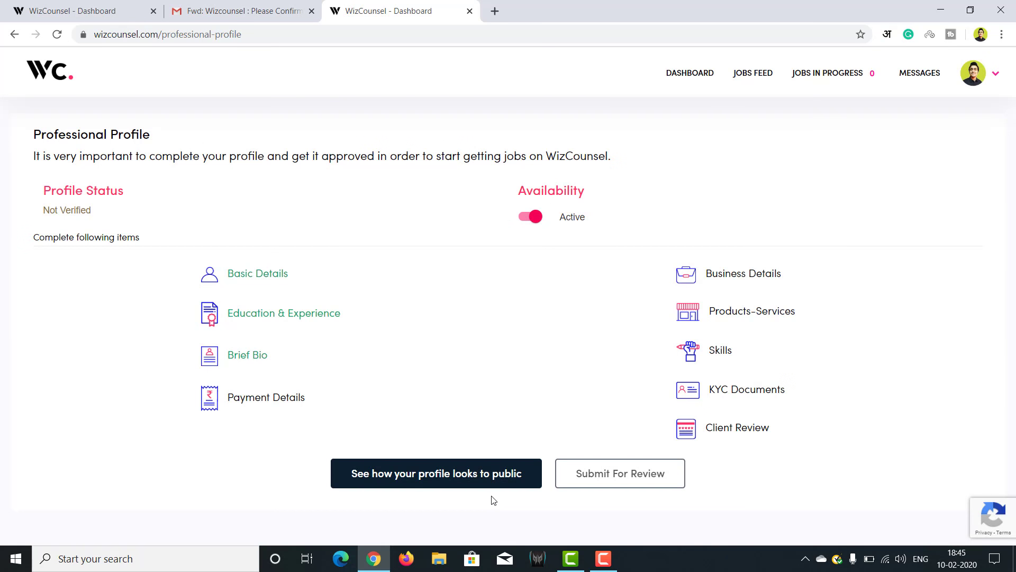
Save payment details with IFSC SBIN0001234, bank name, and the account number entered twice.
left_click(299, 405)
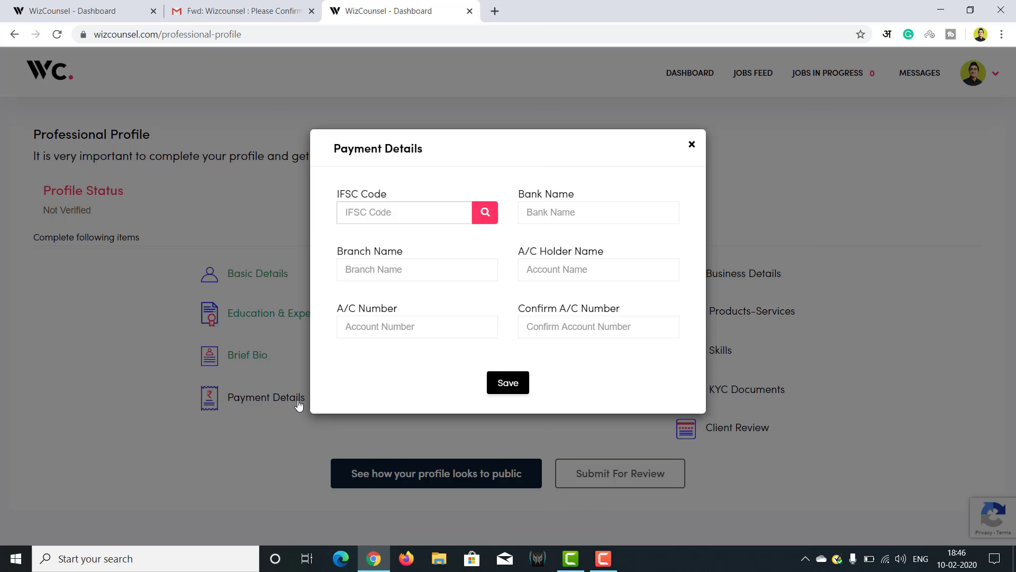
type("SBIN0001234")
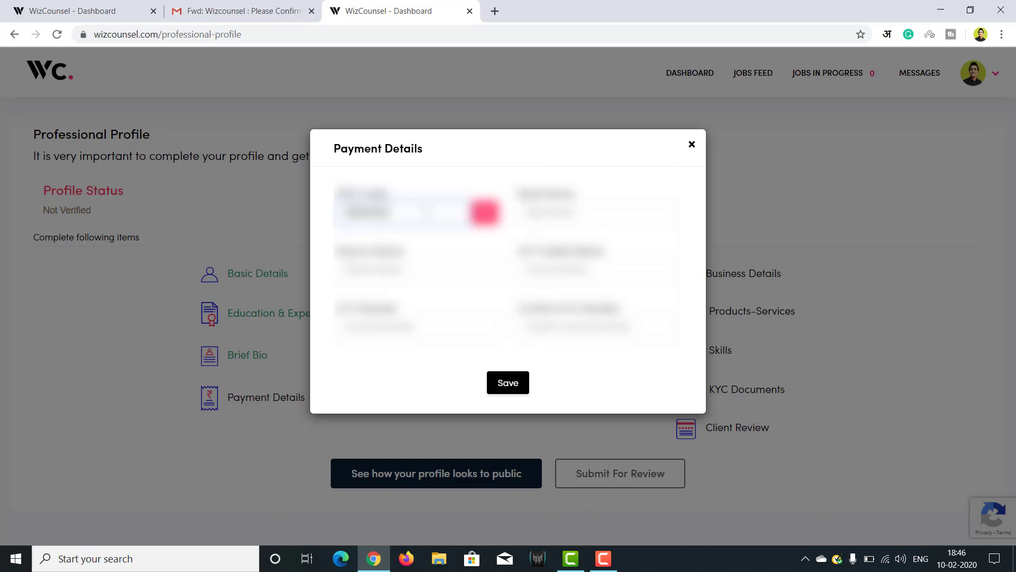
left_click(598, 270)
type("abcdefghijkl")
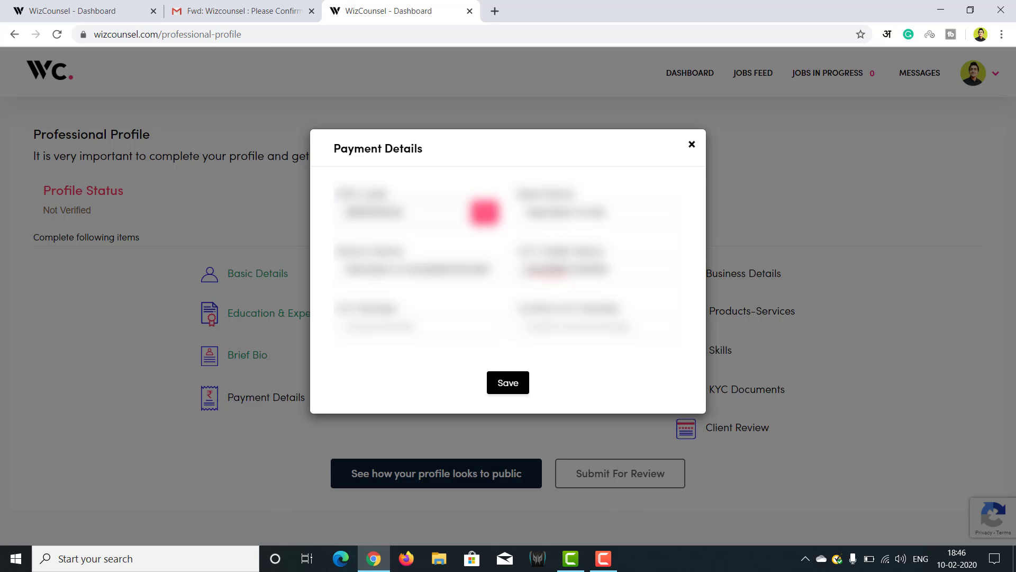
left_click(412, 326)
type("1234567890")
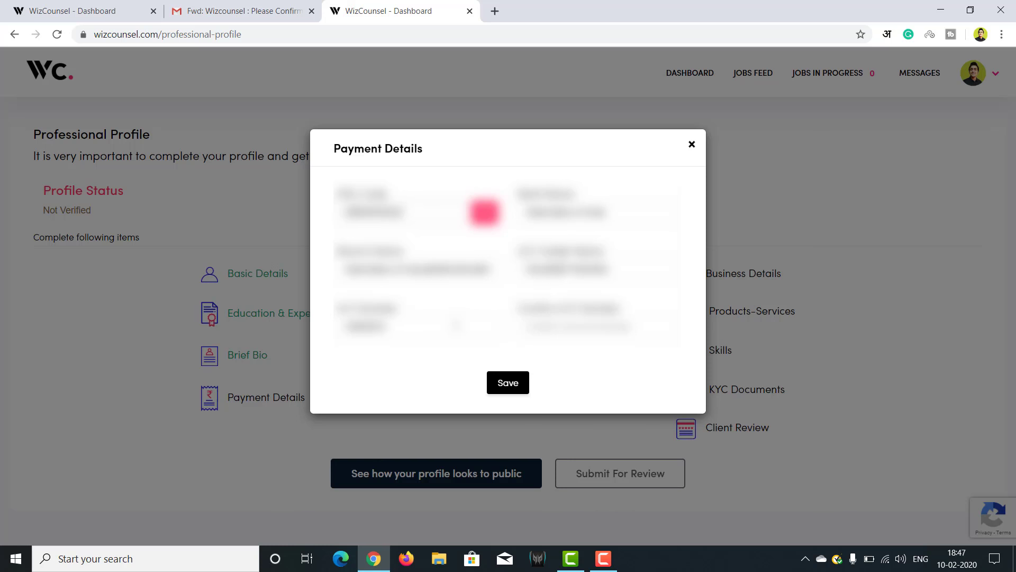
key("Tab")
type("1234567890")
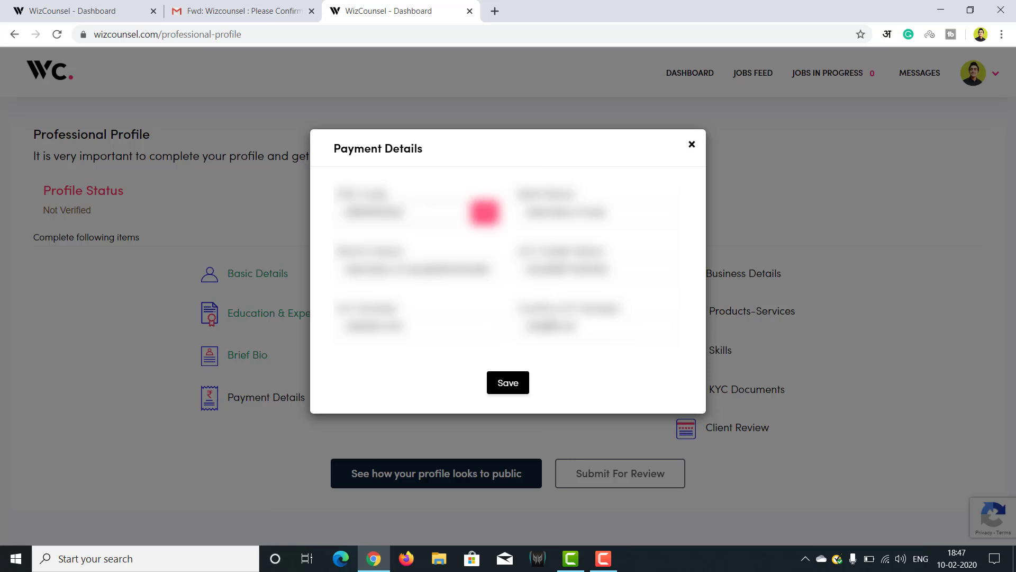
left_click(502, 388)
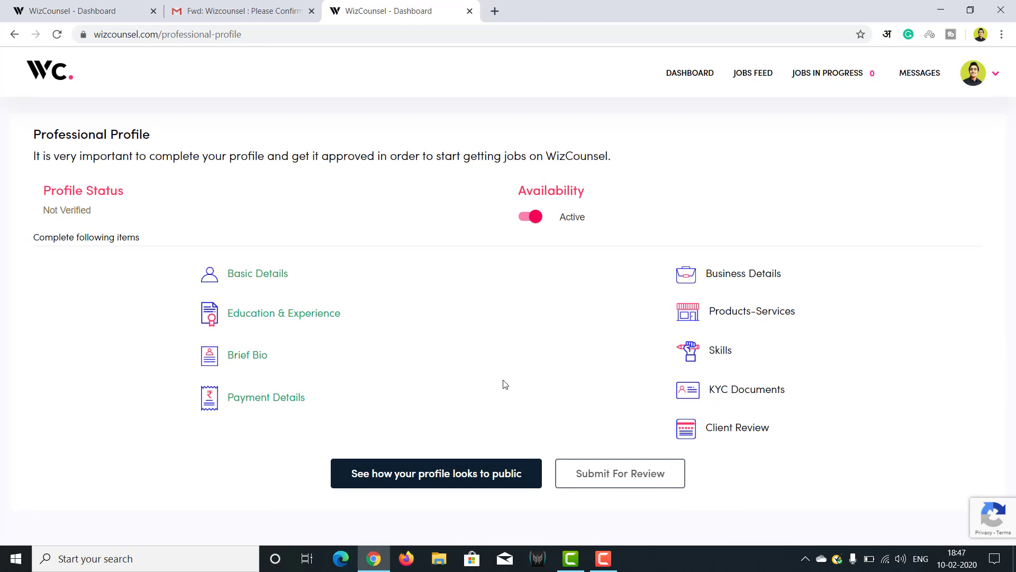
Save business details with the freelancer's name, 1 employee and Individual firm type, then go to Products-Services.
left_click(761, 280)
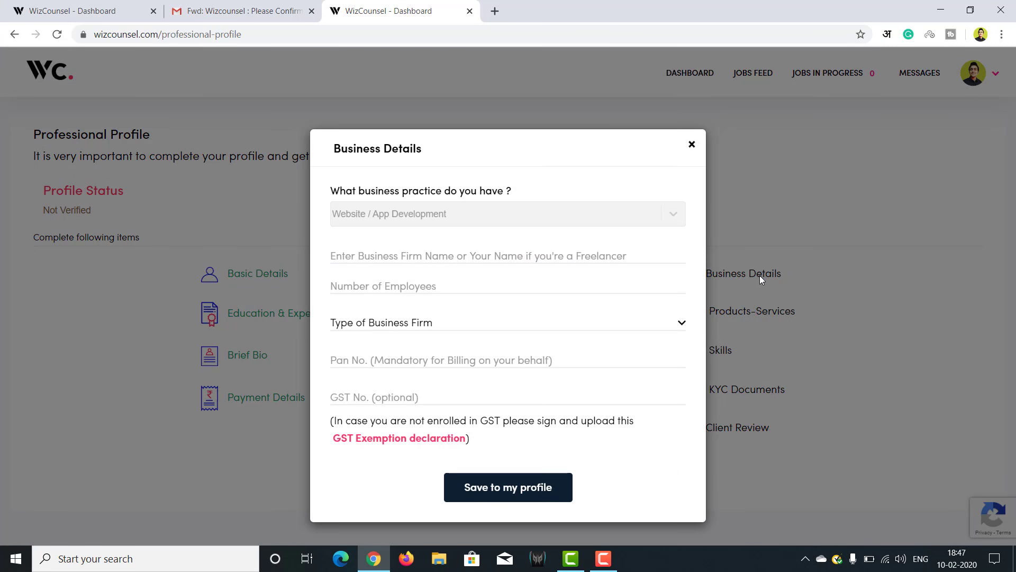
left_click(560, 251)
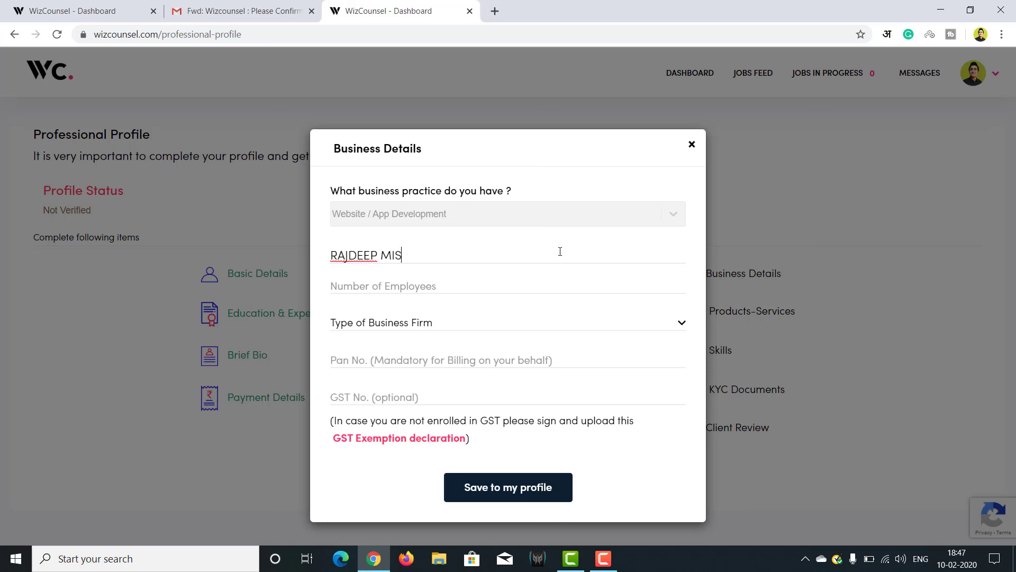
left_click(534, 288)
type("1")
left_click(532, 324)
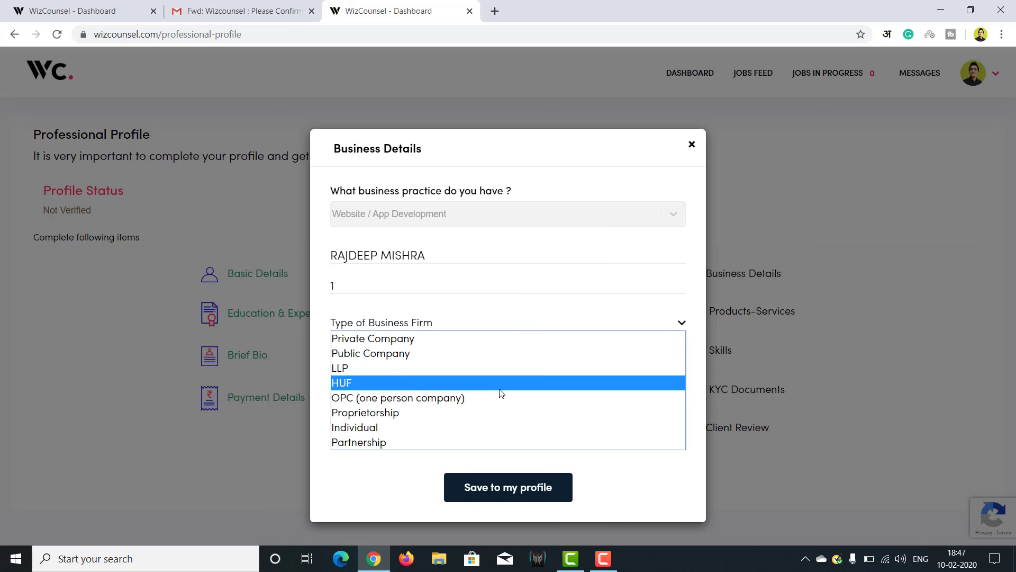
left_click(481, 432)
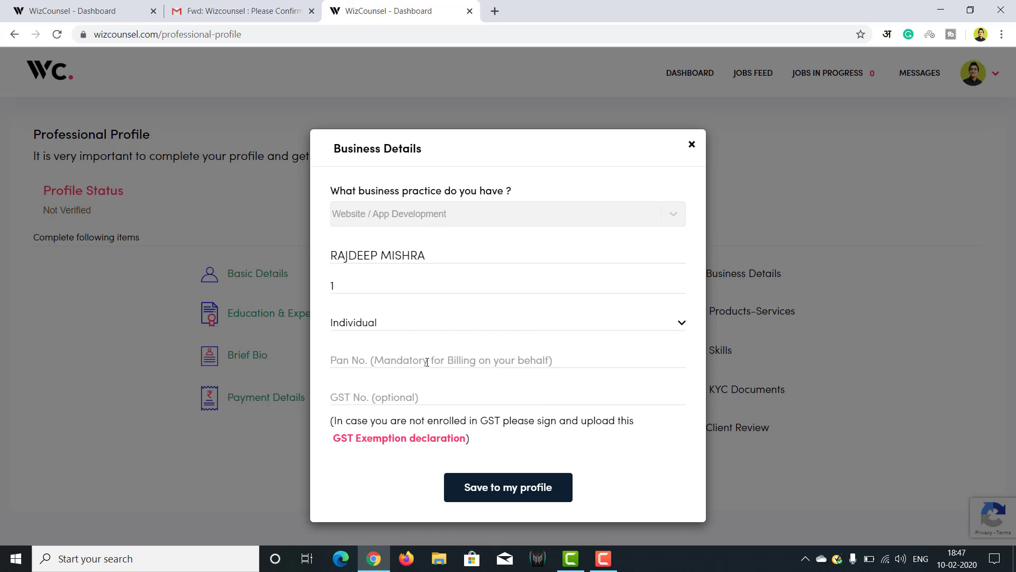
key("Escape")
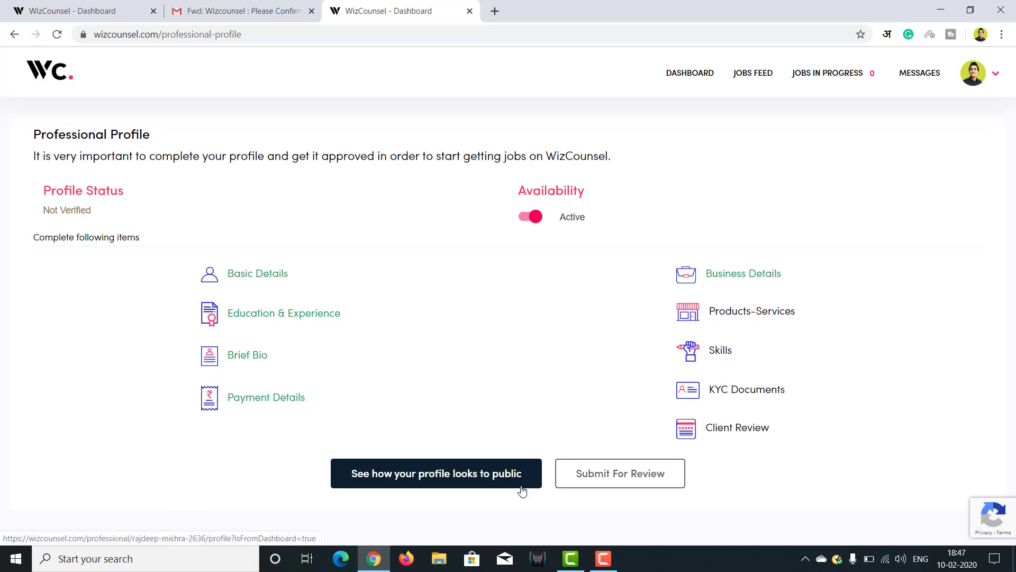
left_click(732, 316)
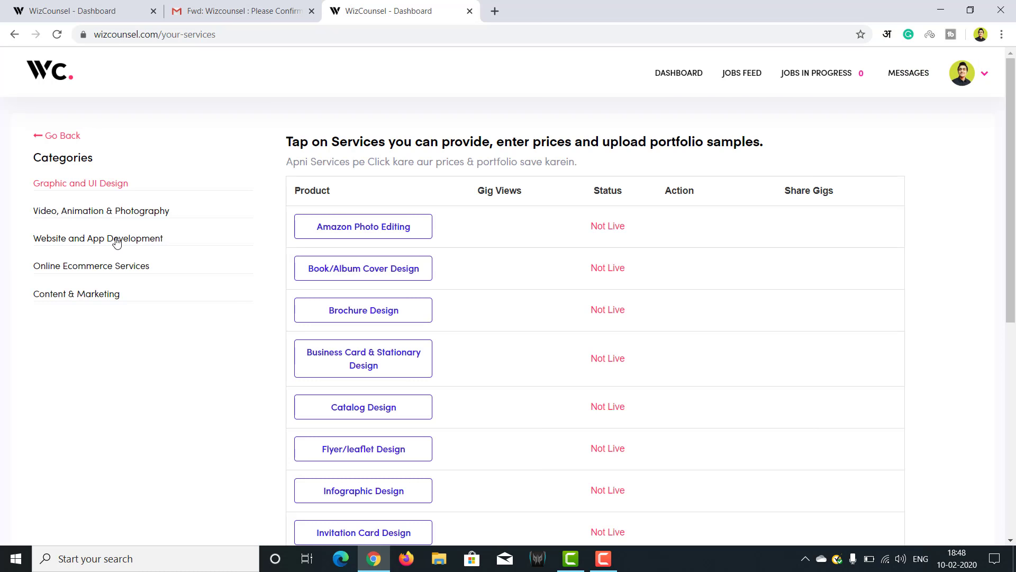
Browse Video, Ecommerce and Content categories, then start Ecommerce Website Development under Website and App Development.
scroll(288, 275, "down", 8)
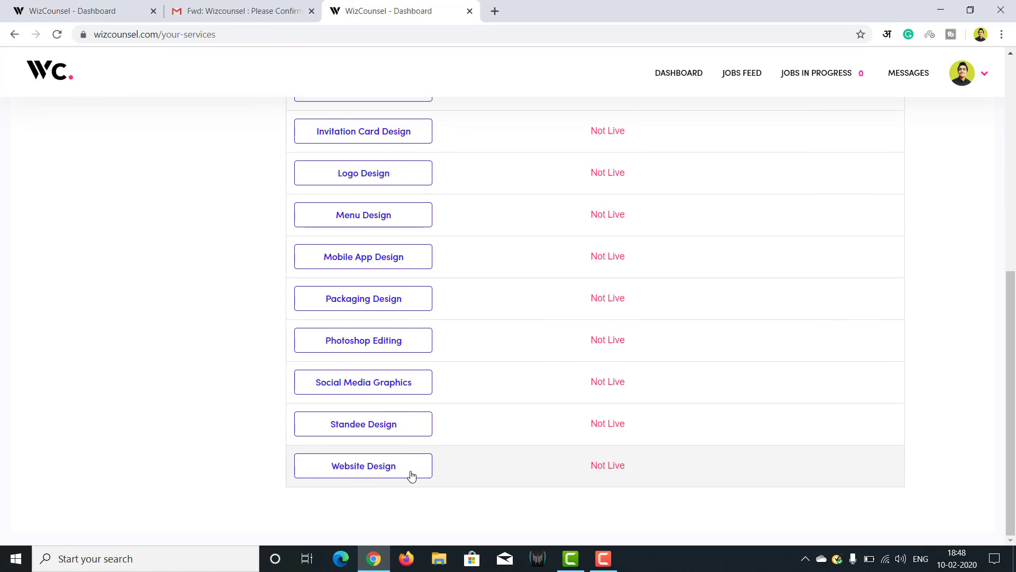
scroll(366, 354, "up", 10)
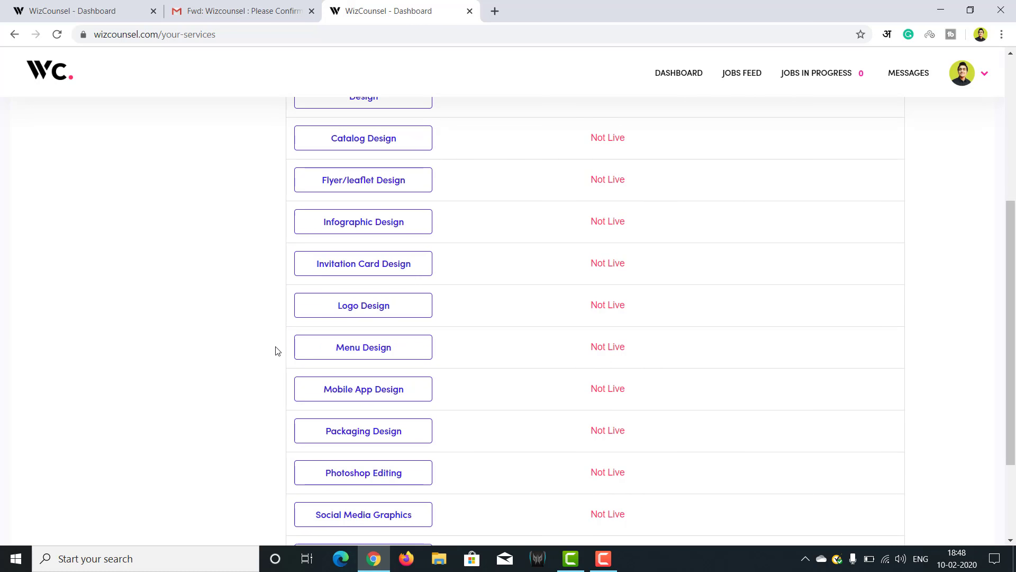
left_click(98, 213)
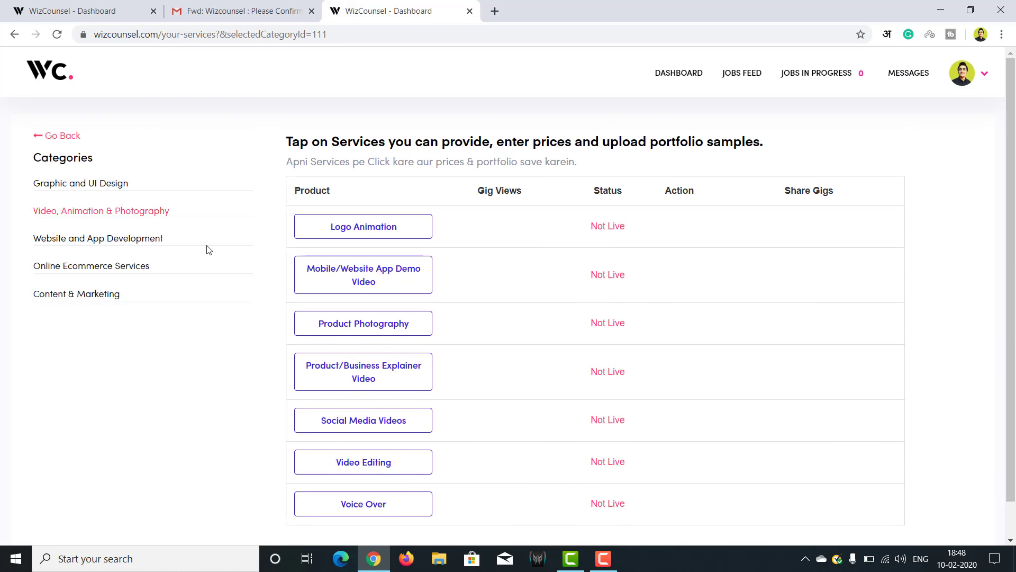
scroll(424, 345, "down", 1)
scroll(402, 334, "up", 1)
left_click(91, 241)
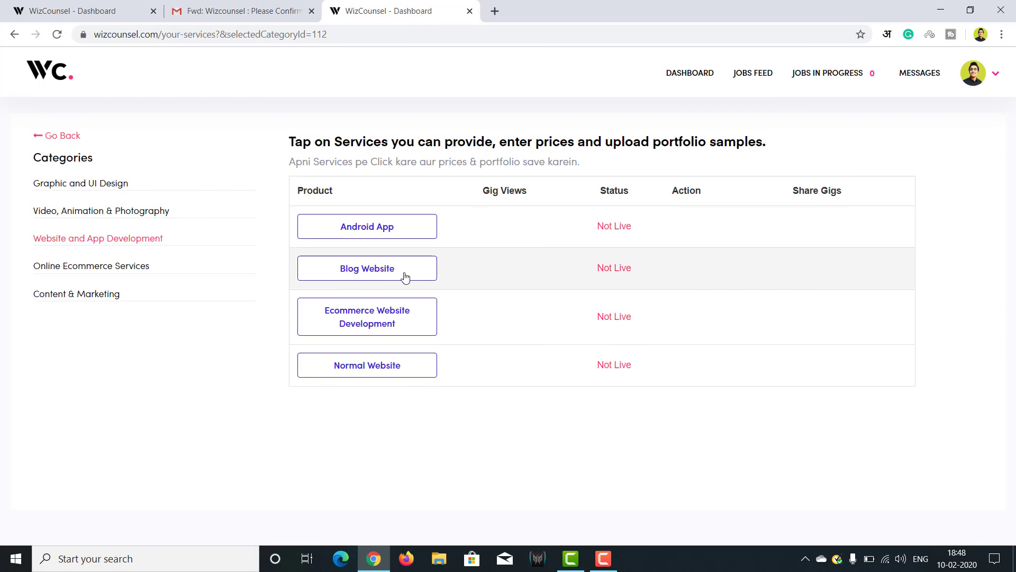
left_click(58, 267)
scroll(347, 295, "down", 2)
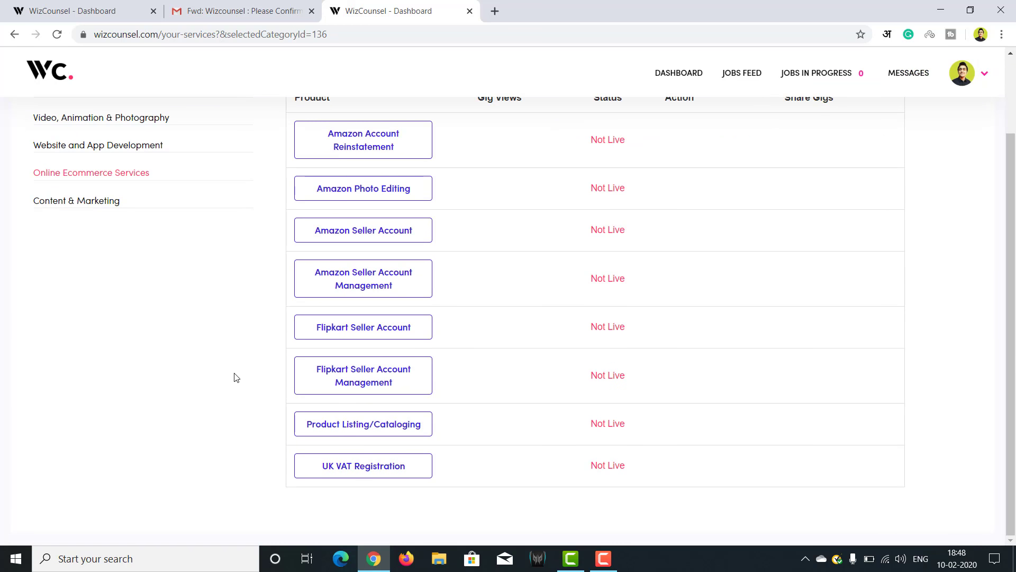
left_click(101, 204)
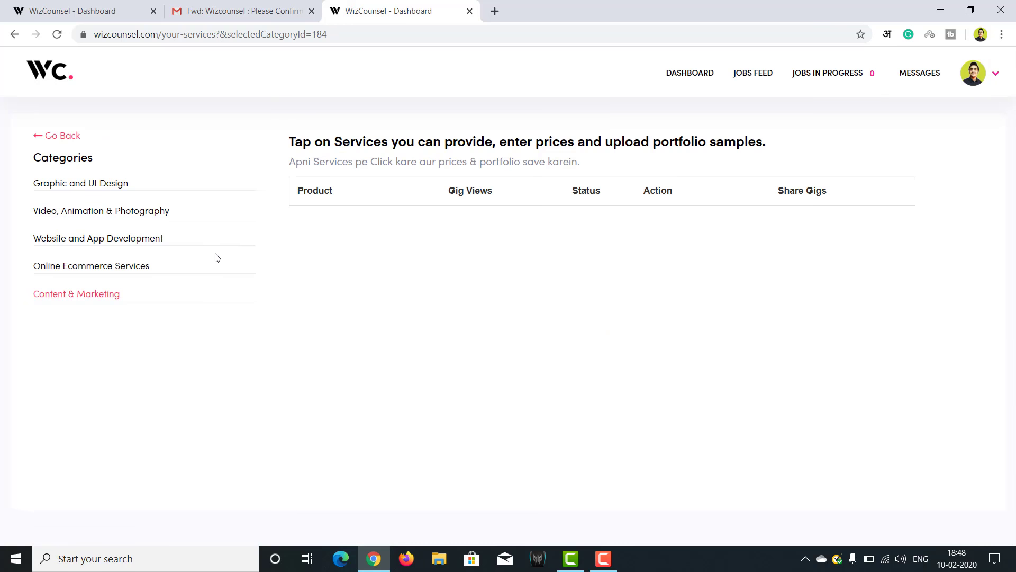
left_click(133, 268)
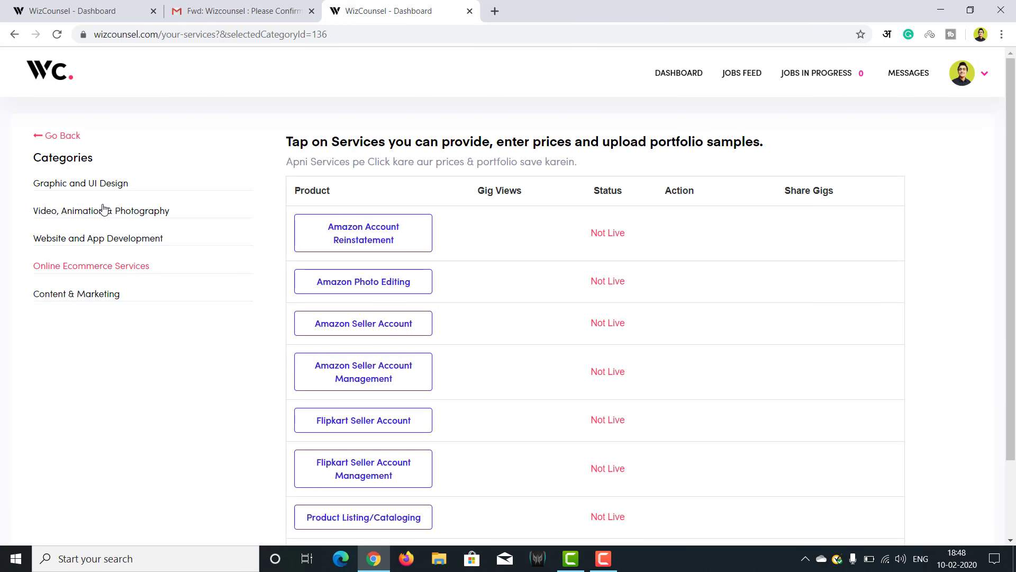
left_click(99, 236)
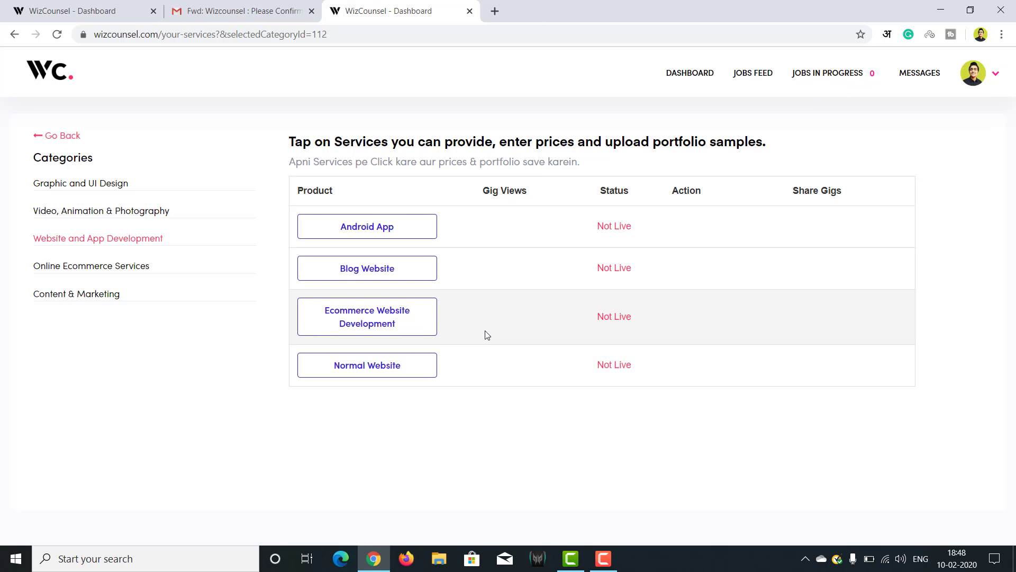
left_click(380, 324)
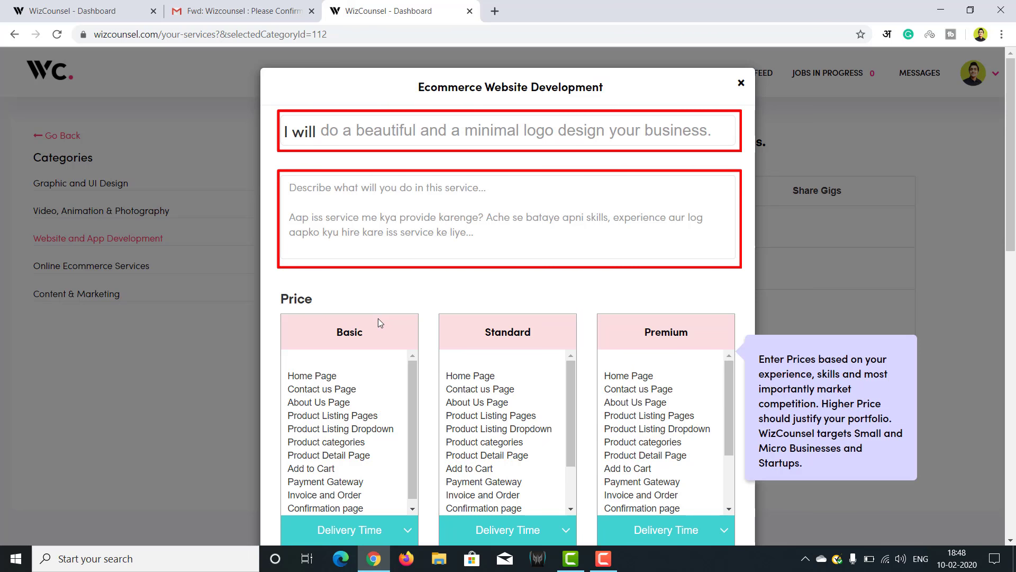
scroll(378, 318, "down", 3)
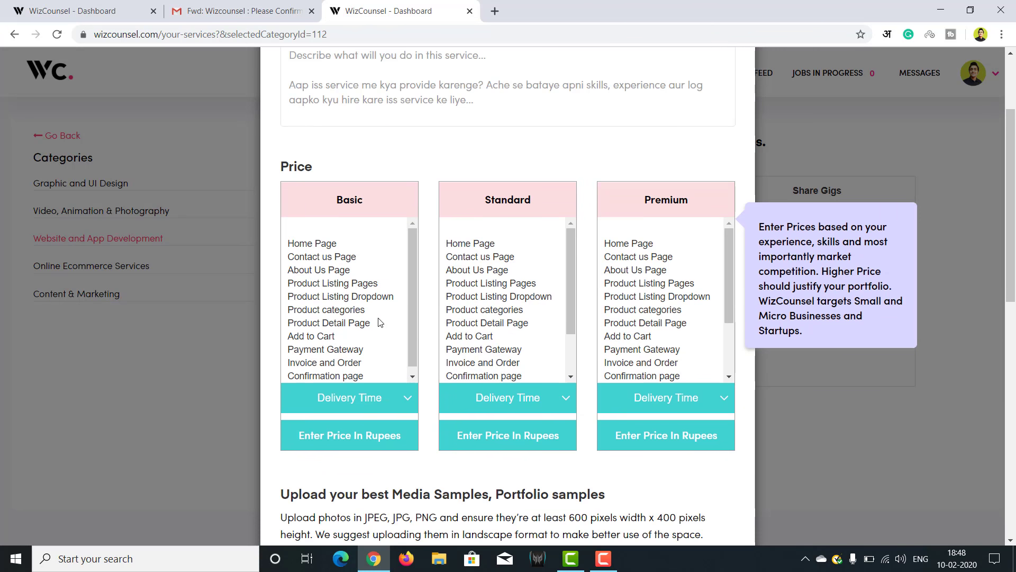
scroll(378, 321, "down", 5)
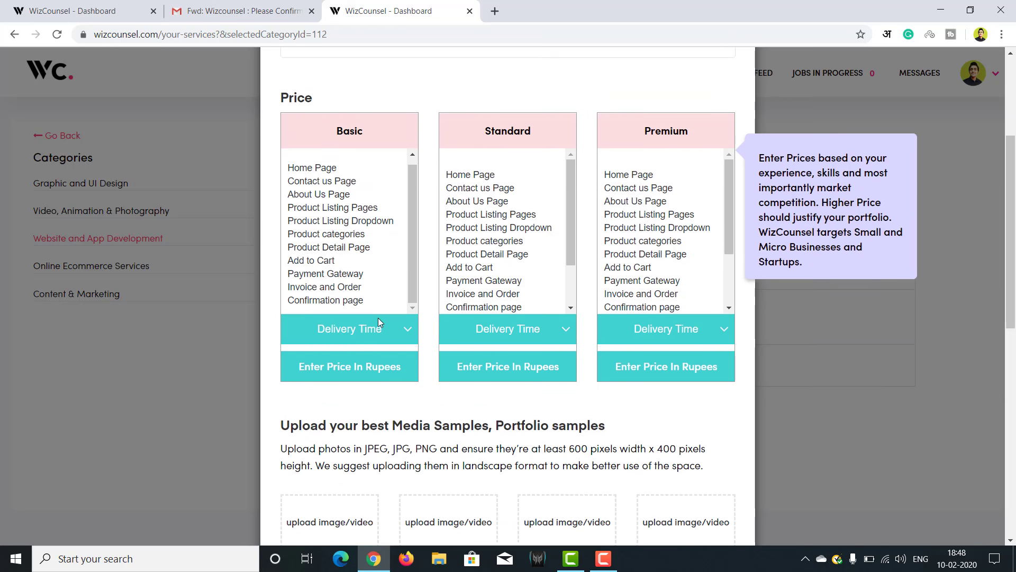
scroll(378, 321, "down", 1)
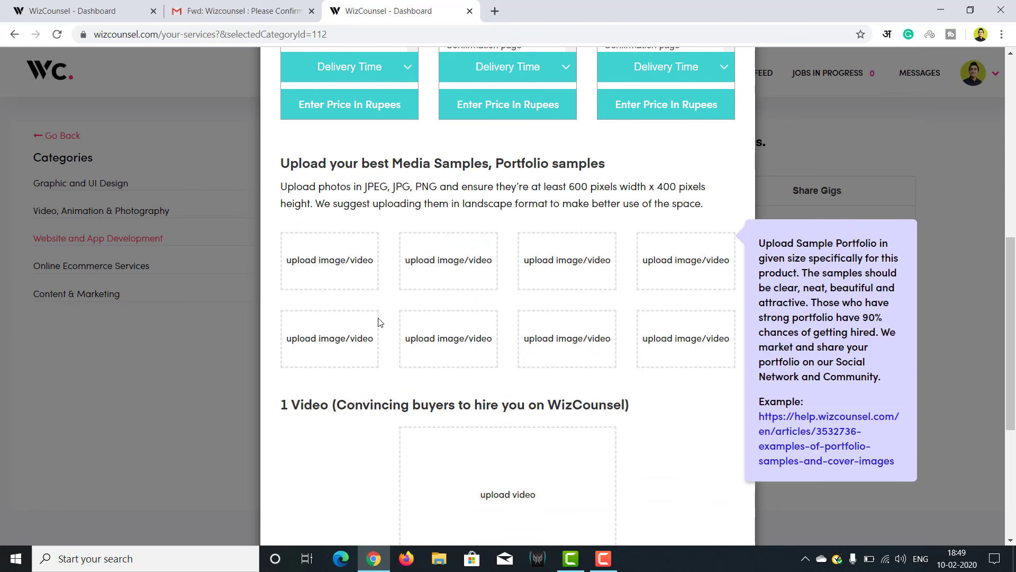
scroll(379, 323, "down", 2)
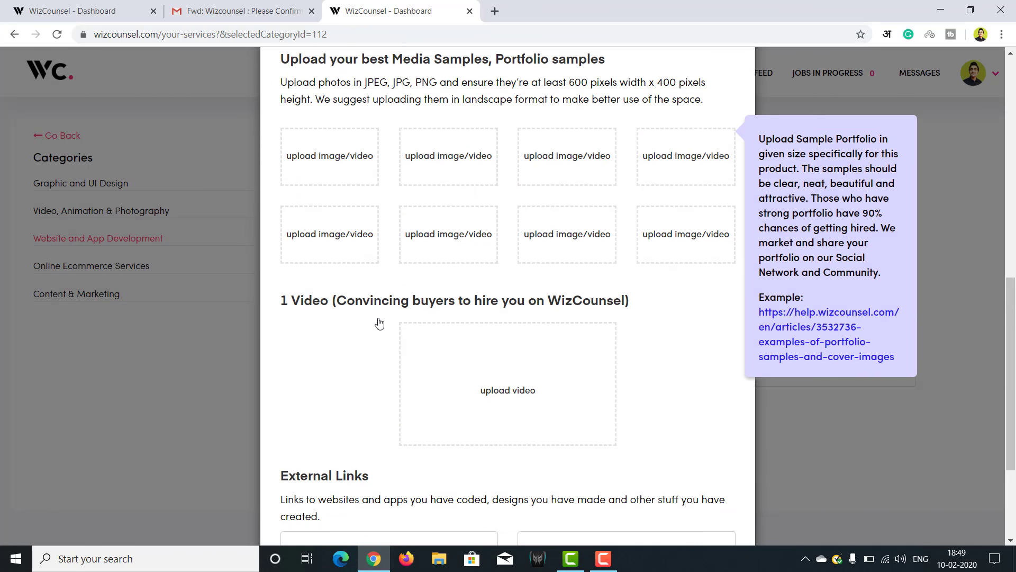
scroll(380, 323, "down", 1)
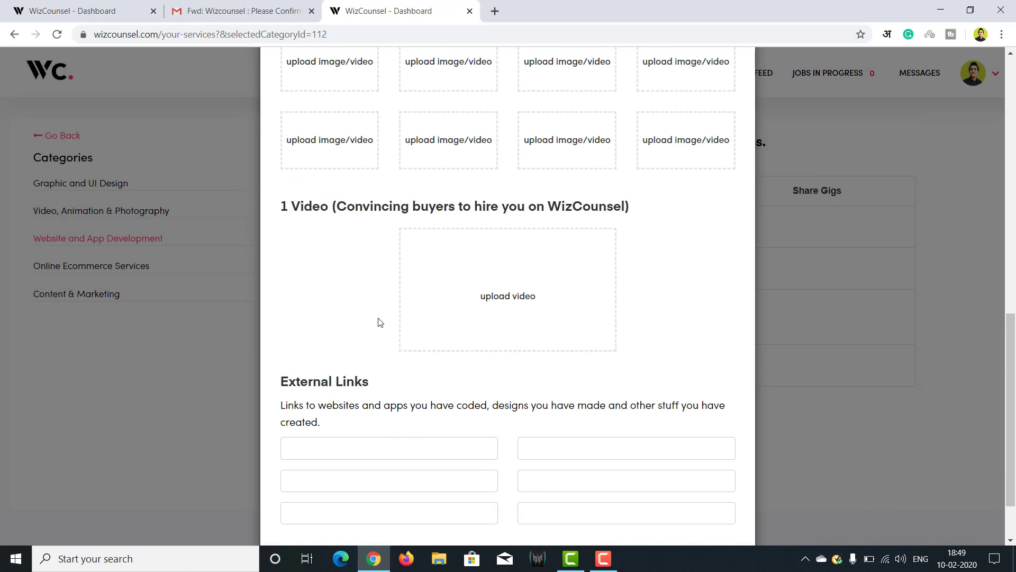
scroll(379, 319, "down", 1)
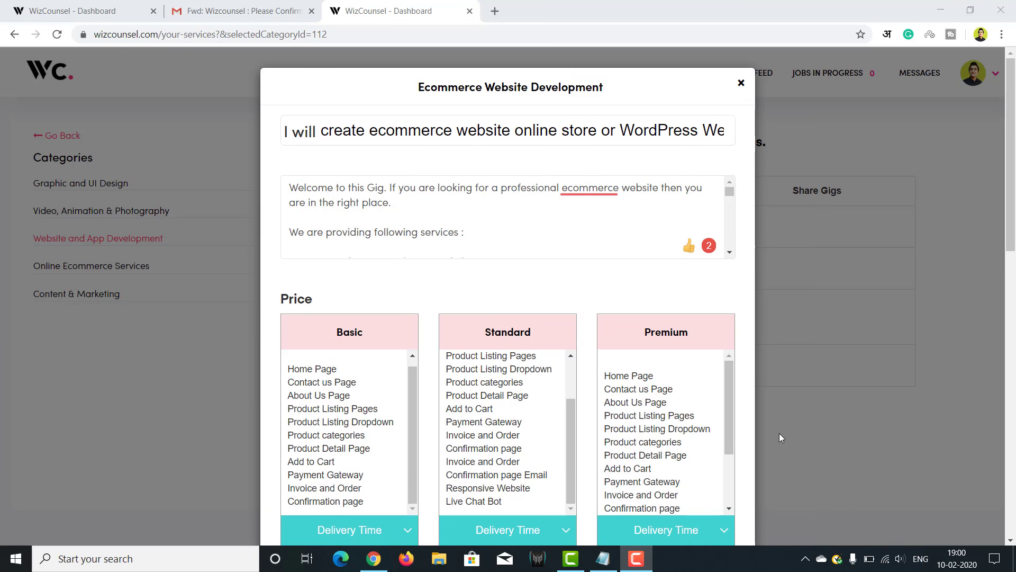
mouse_move(590, 189)
scroll(482, 218, "down", 5)
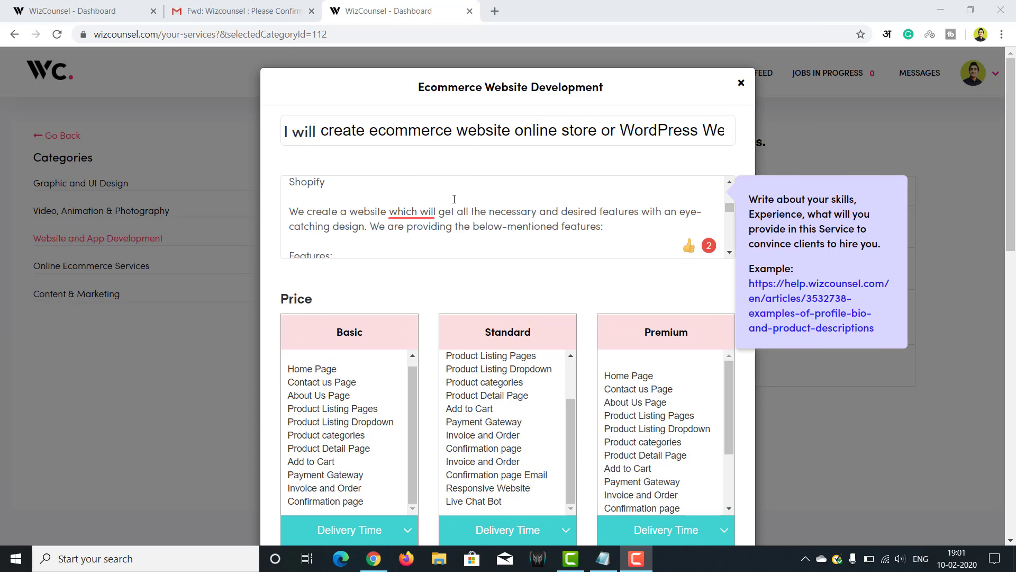
scroll(481, 219, "up", 5)
scroll(478, 219, "down", 3)
scroll(478, 219, "down", 10)
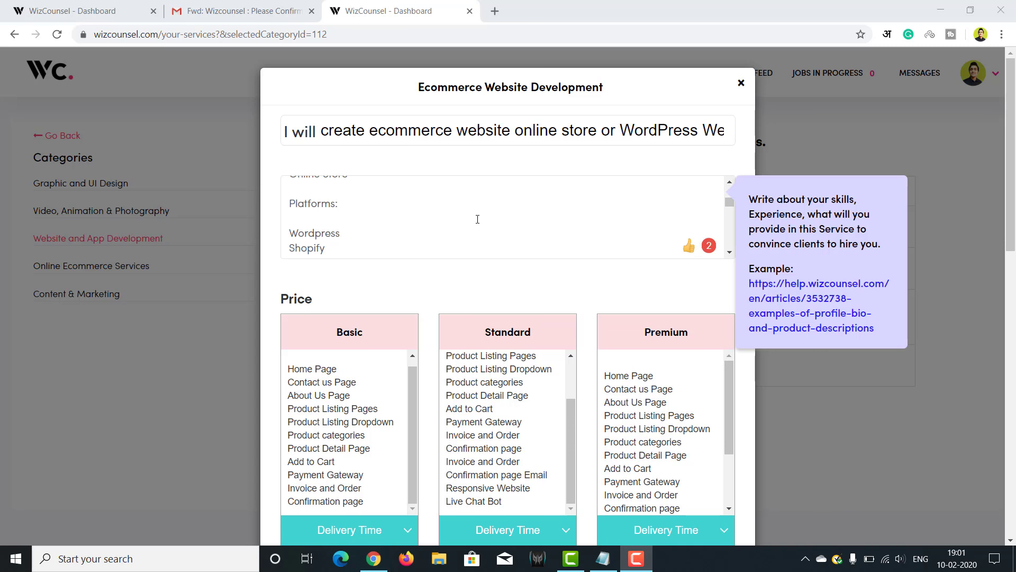
scroll(478, 219, "down", 10)
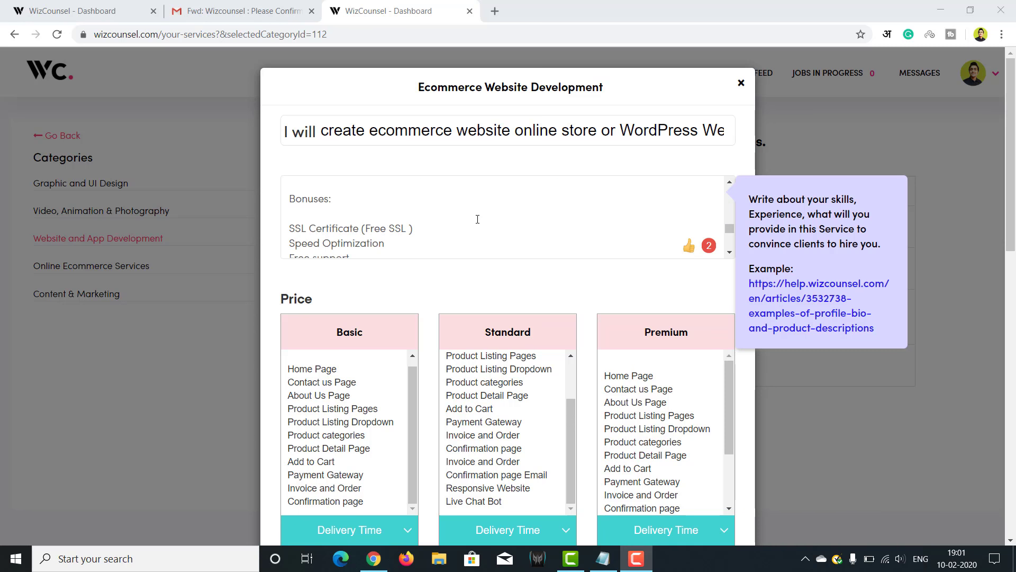
scroll(478, 219, "down", 5)
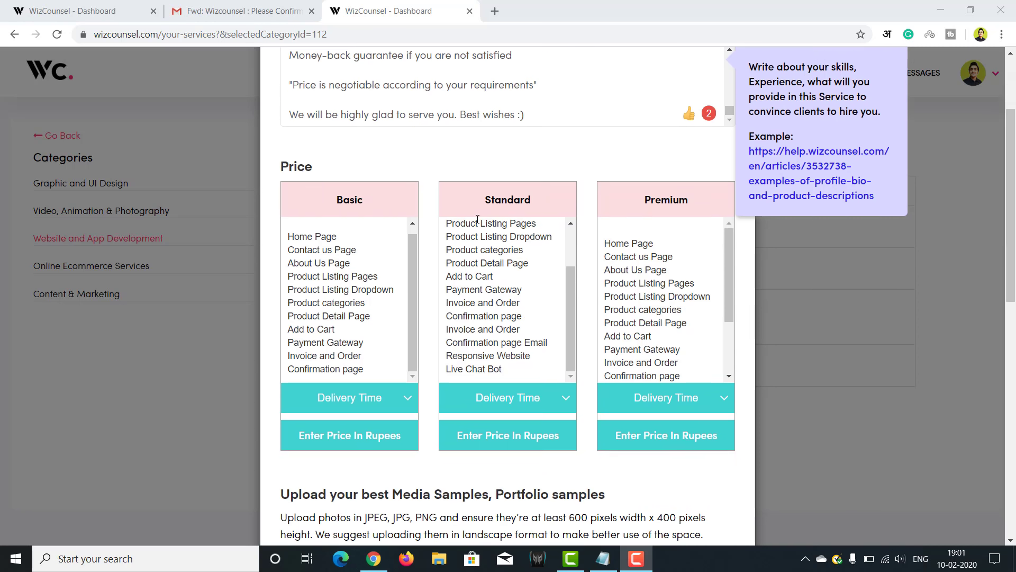
scroll(477, 219, "up", 3)
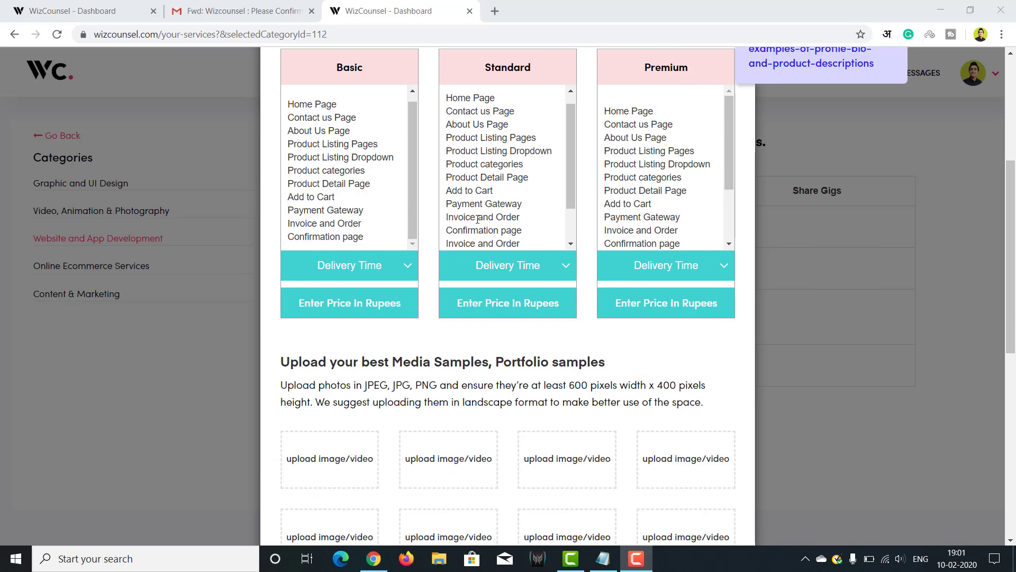
scroll(529, 256, "up", 2)
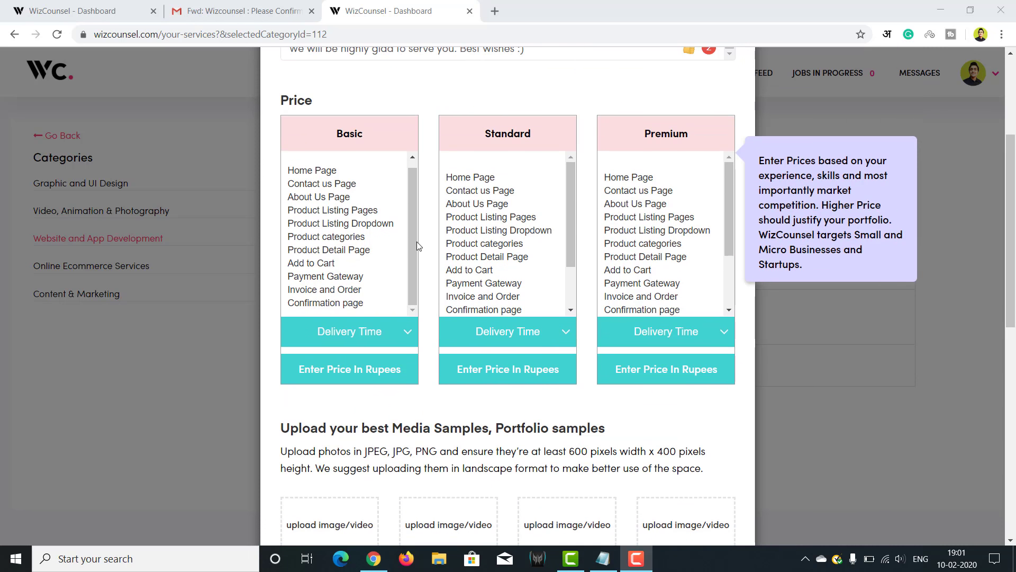
scroll(379, 209, "down", 1)
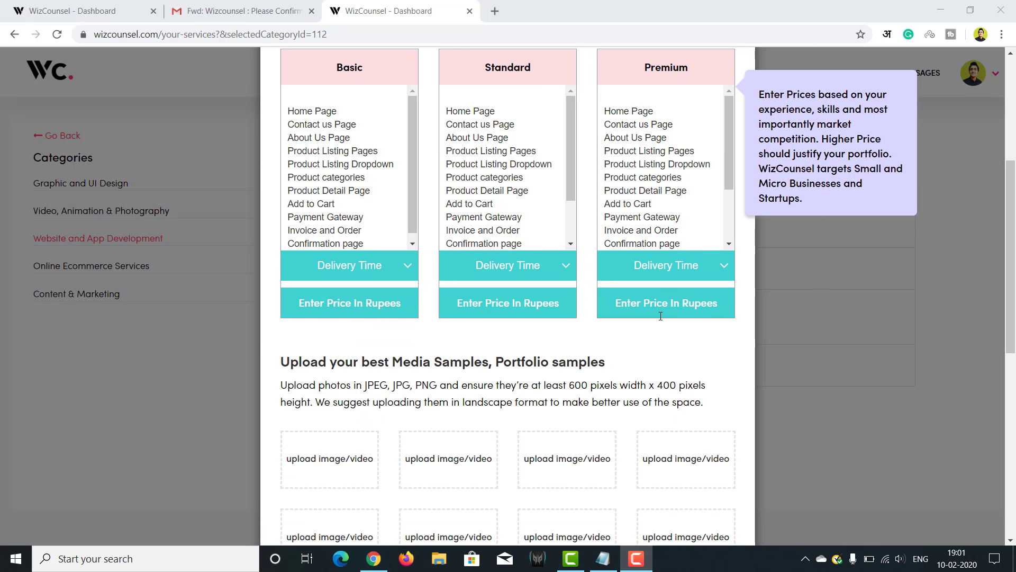
scroll(628, 315, "up", 1)
left_click_drag(567, 211, 567, 252)
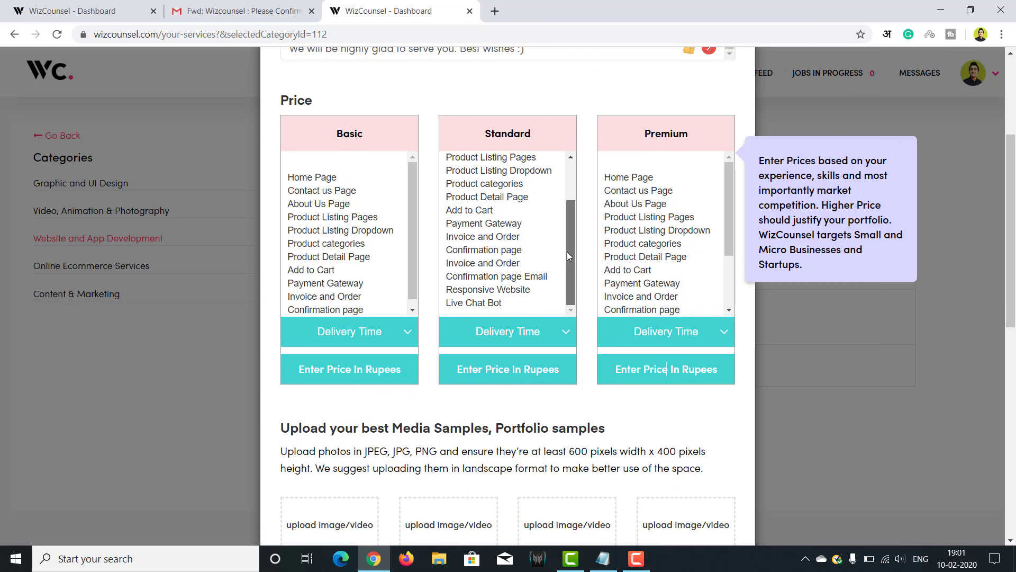
left_click_drag(726, 192, 730, 278)
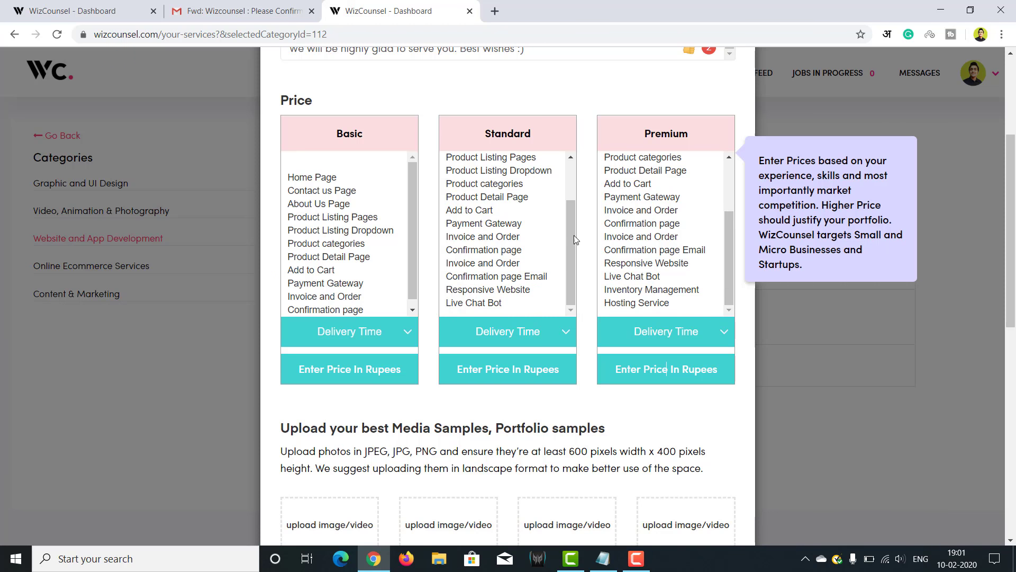
scroll(570, 239, "up", 2)
scroll(567, 240, "down", 2)
left_click_drag(408, 241, 411, 256)
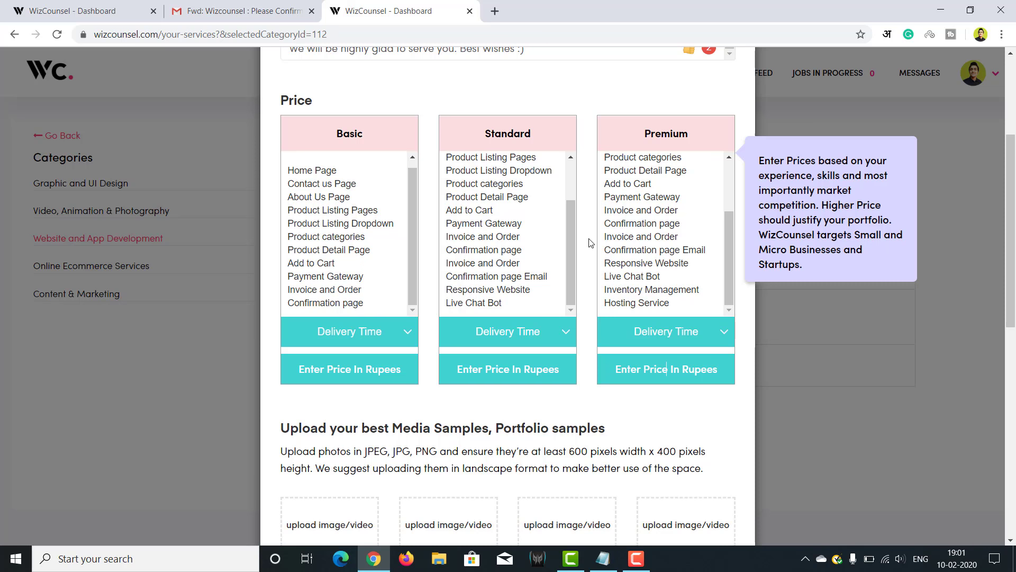
mouse_move(572, 250)
left_mouse_down()
mouse_move(579, 205)
mouse_move(574, 262)
left_mouse_up()
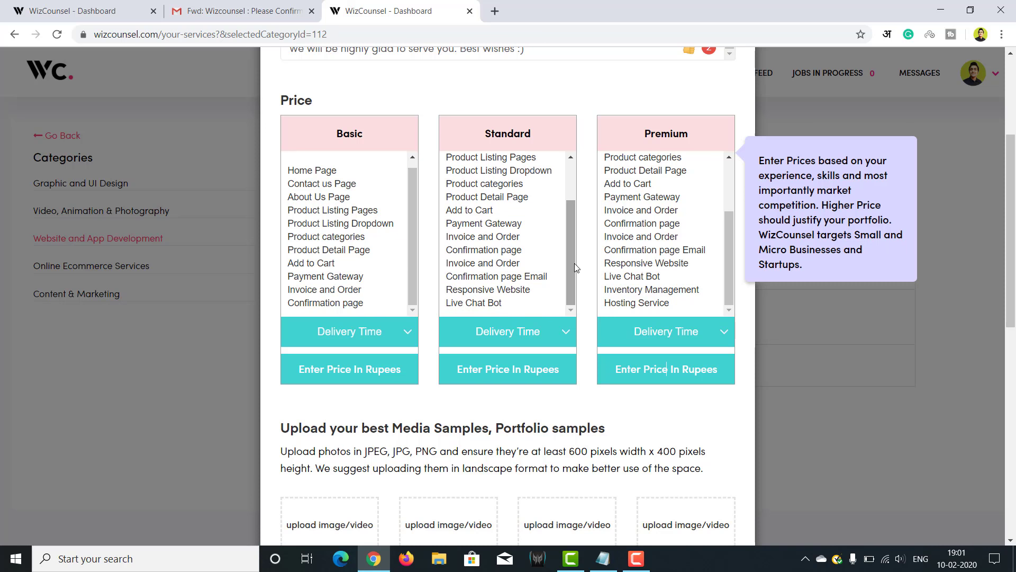
mouse_move(734, 253)
left_mouse_down()
mouse_move(732, 188)
mouse_move(727, 270)
left_mouse_up()
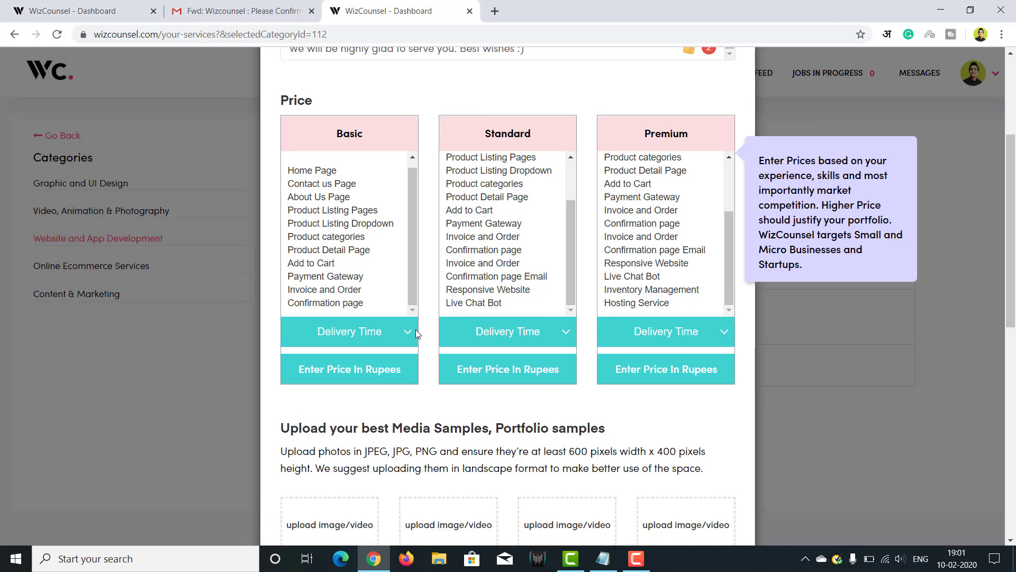
Set Basic, Standard and Premium delivery times to 3, 5 and 7 days.
left_click(371, 329)
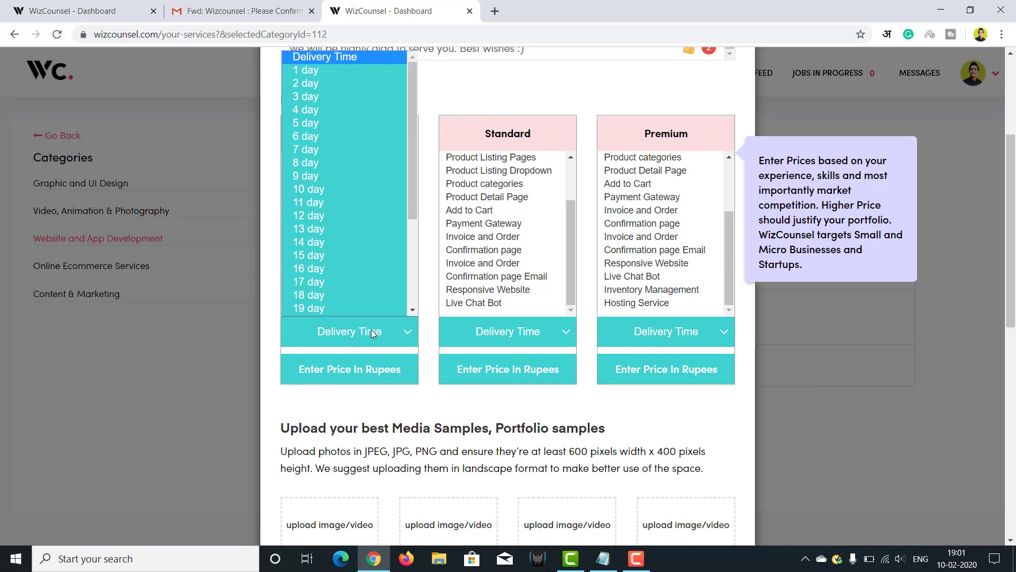
left_click(340, 88)
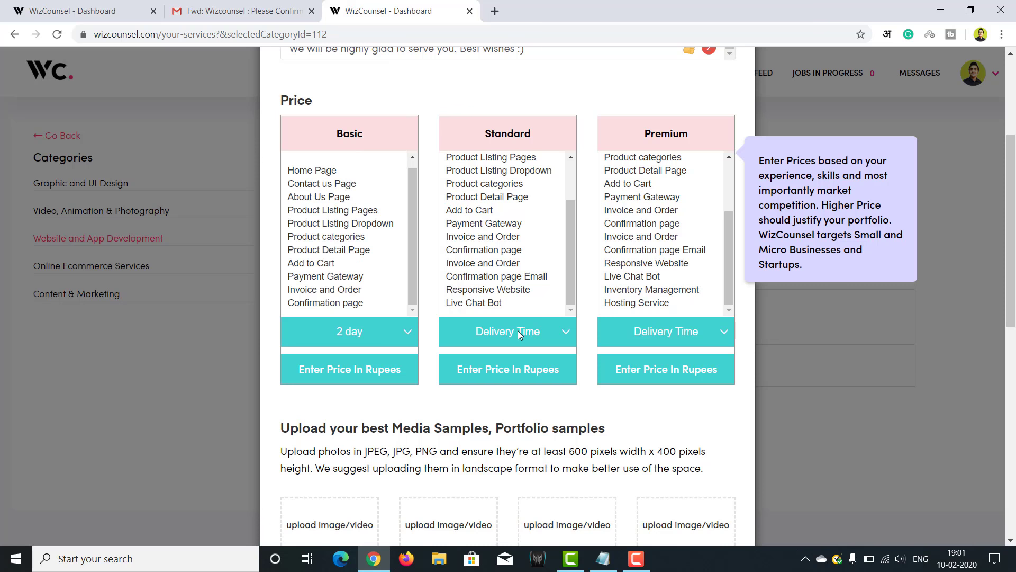
left_click(381, 331)
left_click(349, 97)
left_click(532, 337)
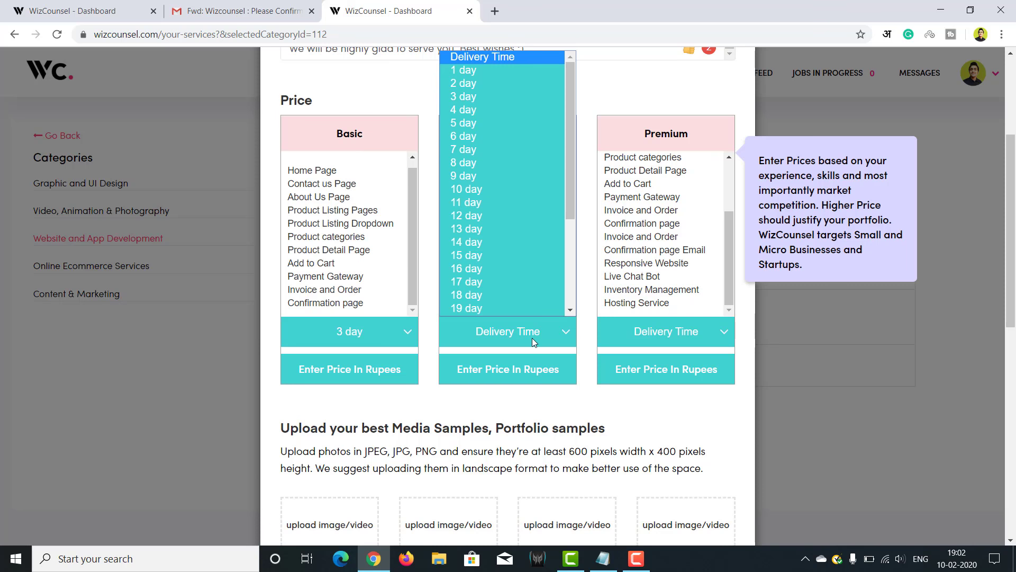
left_click(507, 122)
left_click(666, 332)
left_click(650, 149)
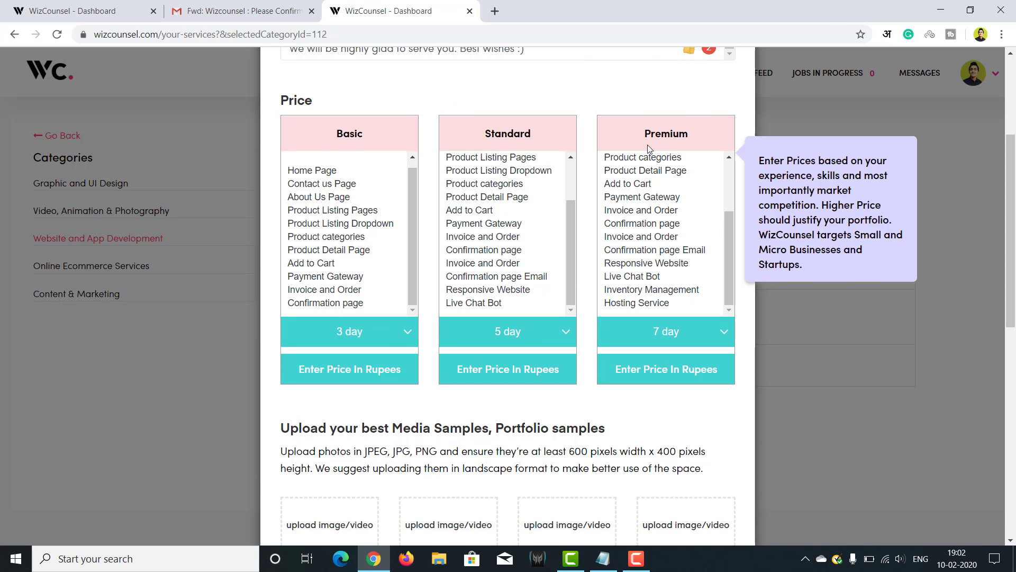
Price the Basic tier at 2000 and the Standard tier at 3000 rupees.
left_click(355, 363)
type("2000")
left_click(497, 376)
type("3000")
left_click(651, 365)
Enter 5000, upload 'gig img' as the first portfolio sample, and attach the 0:52 introduction video.
type("5")
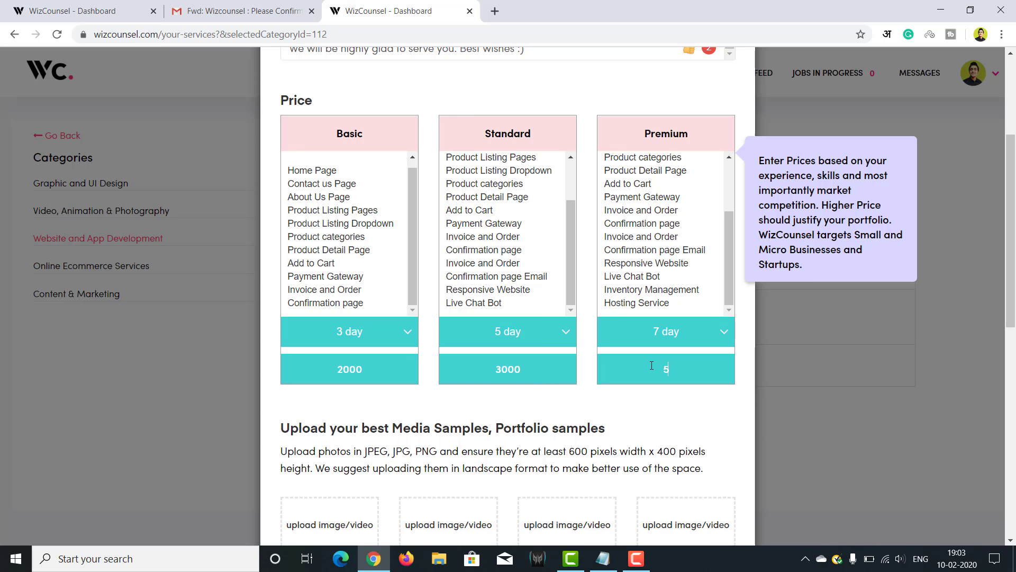
type("000")
scroll(439, 418, "down", 2)
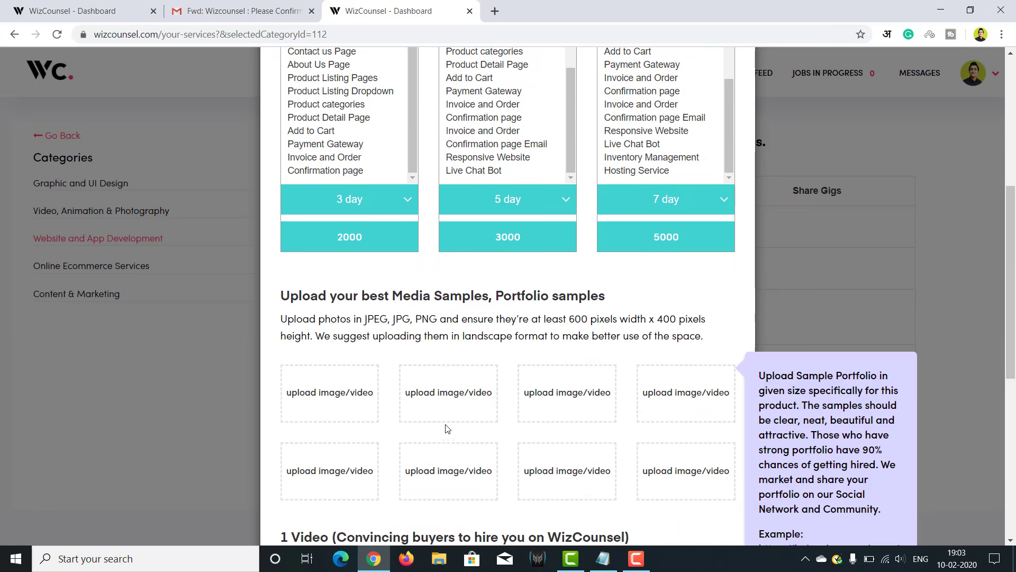
scroll(447, 429, "down", 2)
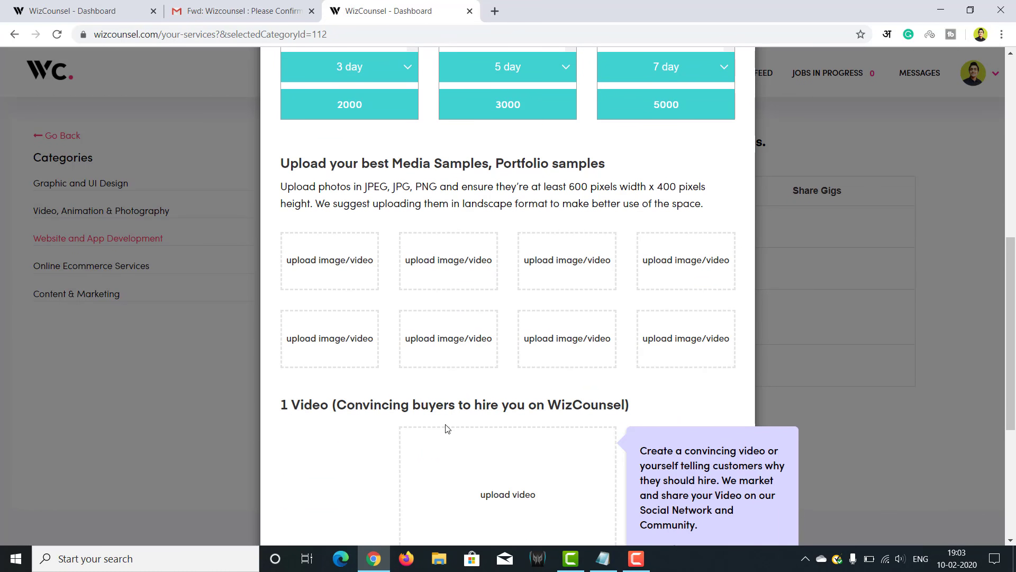
scroll(446, 429, "down", 1)
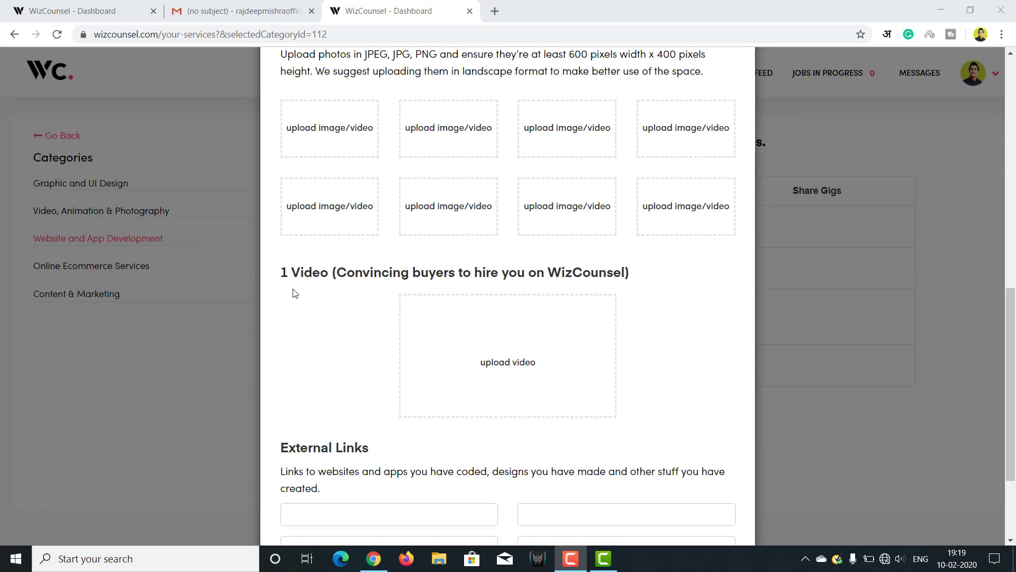
left_click(296, 126)
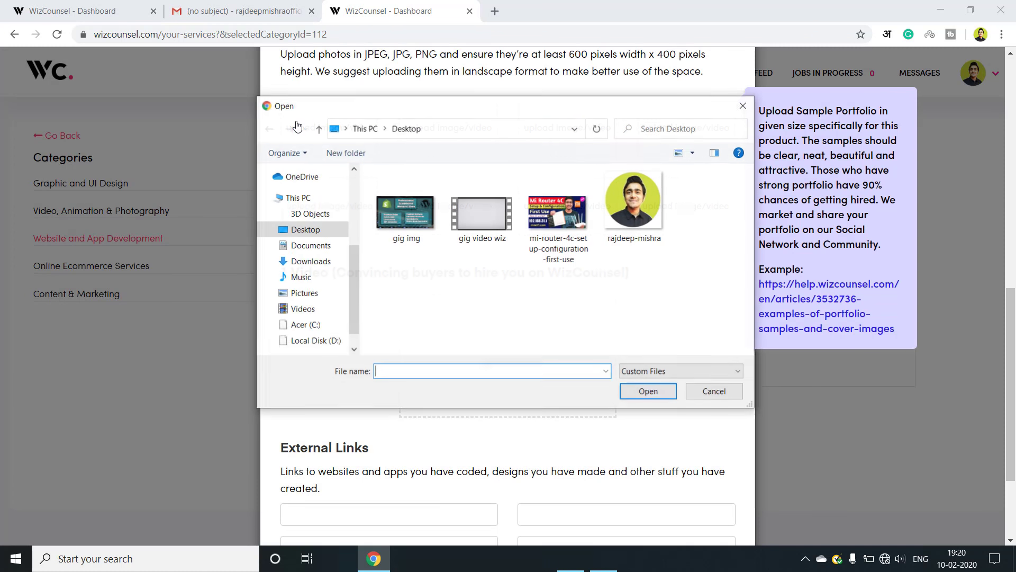
double_click(415, 226)
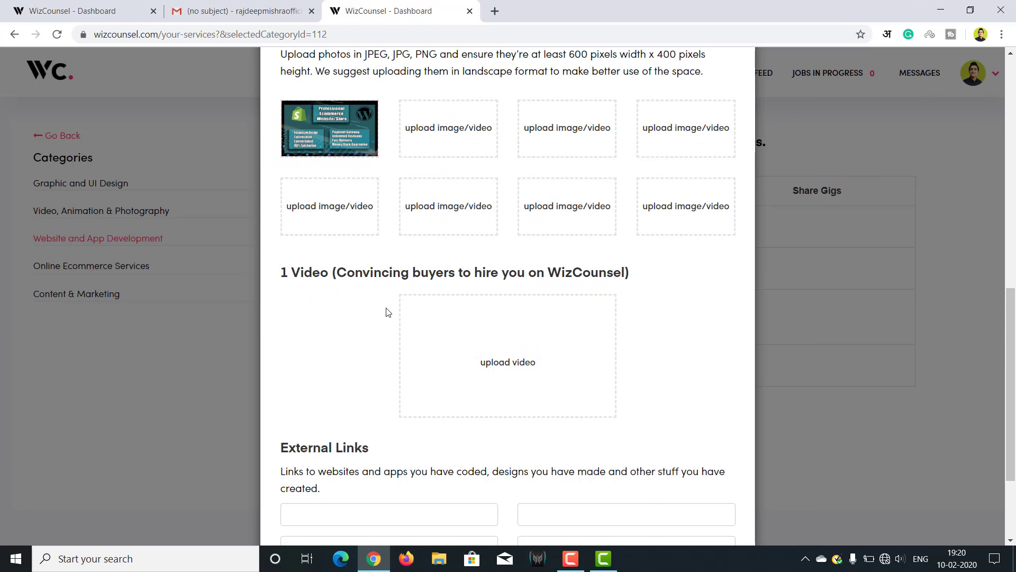
left_click(498, 361)
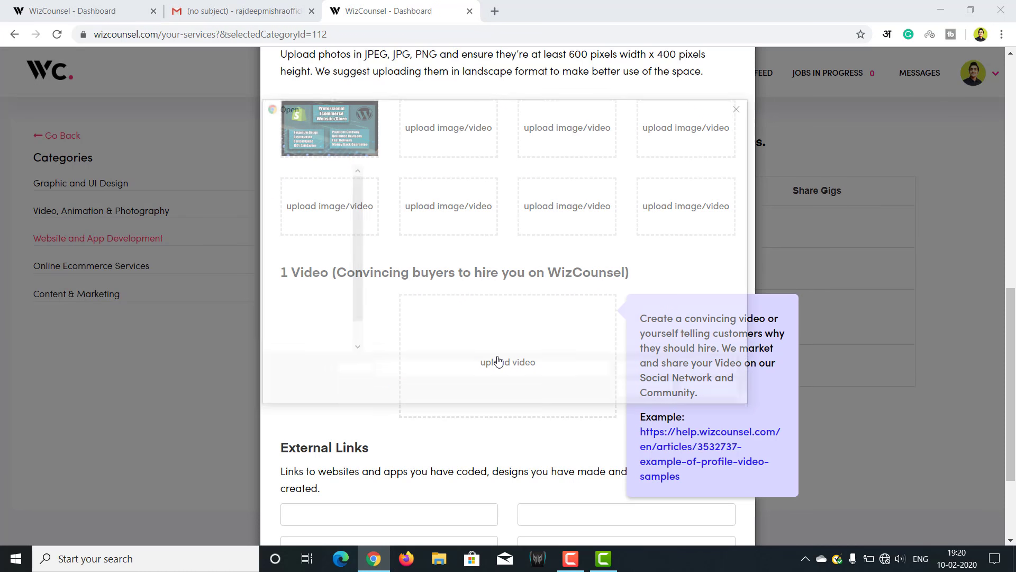
double_click(406, 204)
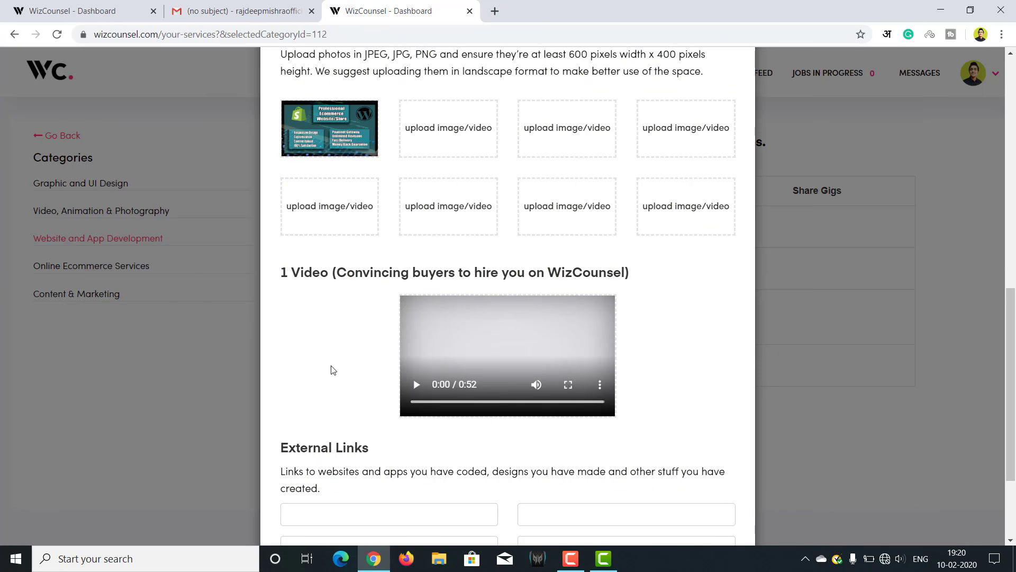
Save the Ecommerce gig with its media and links using 'Save to my profile'.
scroll(332, 369, "down", 3)
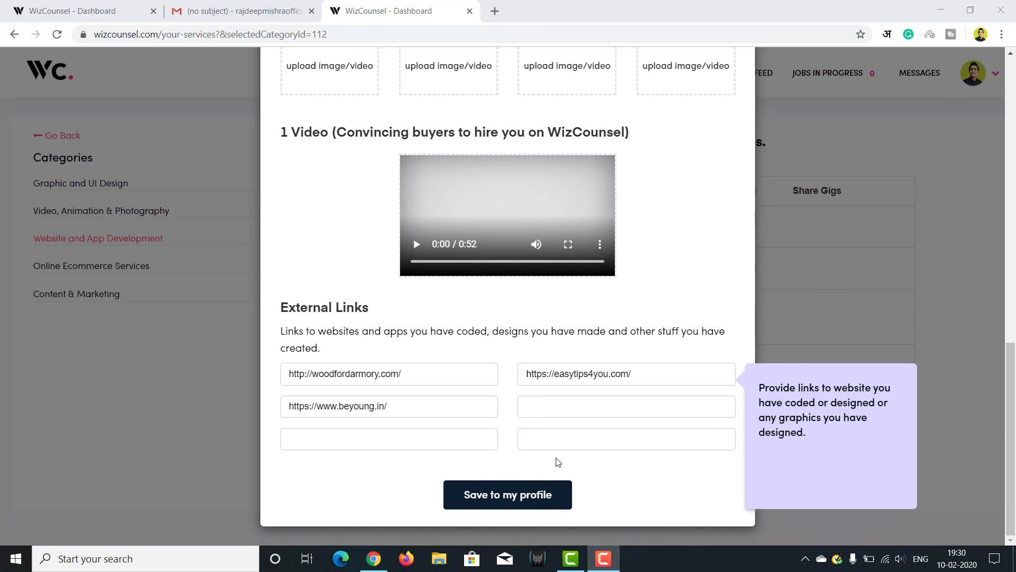
left_click(514, 495)
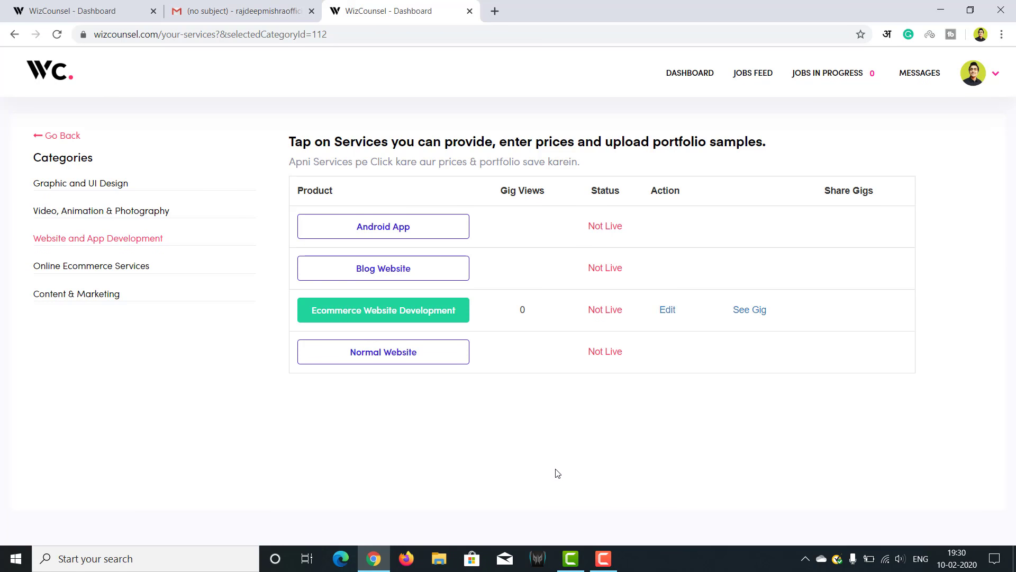
Open the saved gig's public page from 'See Gig' and scroll through it.
right_click(755, 313)
key("Escape")
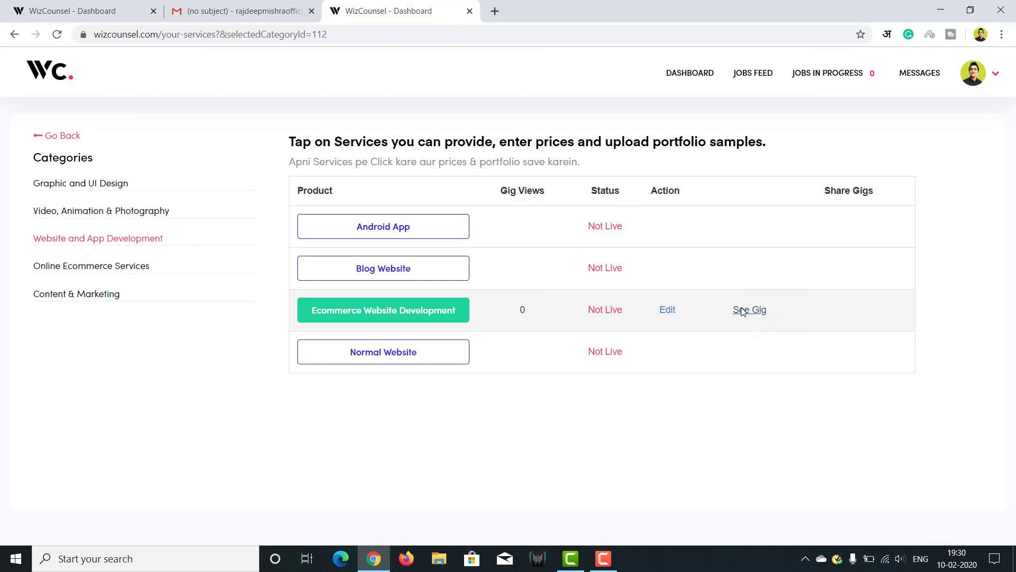
left_click(743, 310)
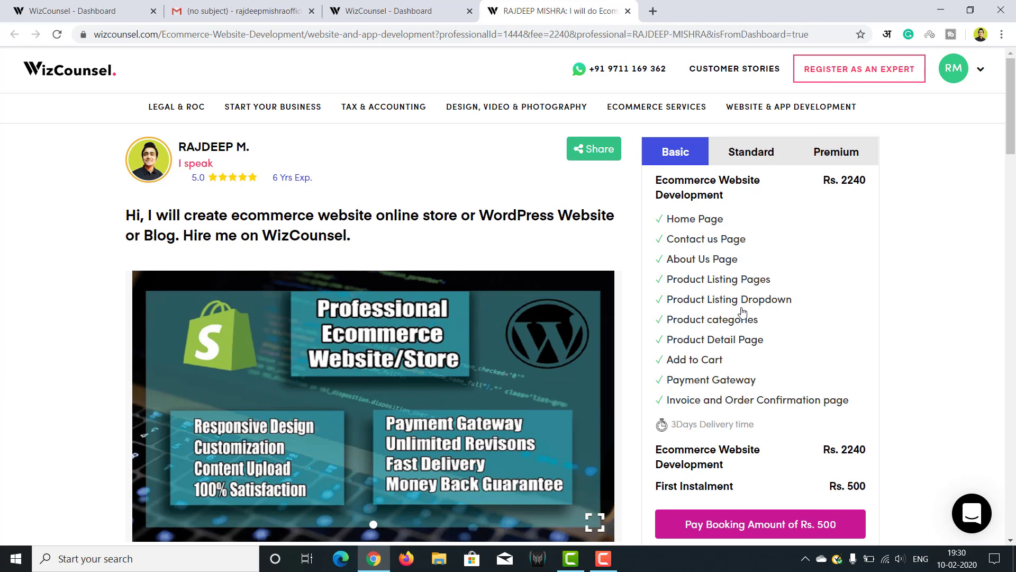
scroll(742, 311, "down", 4)
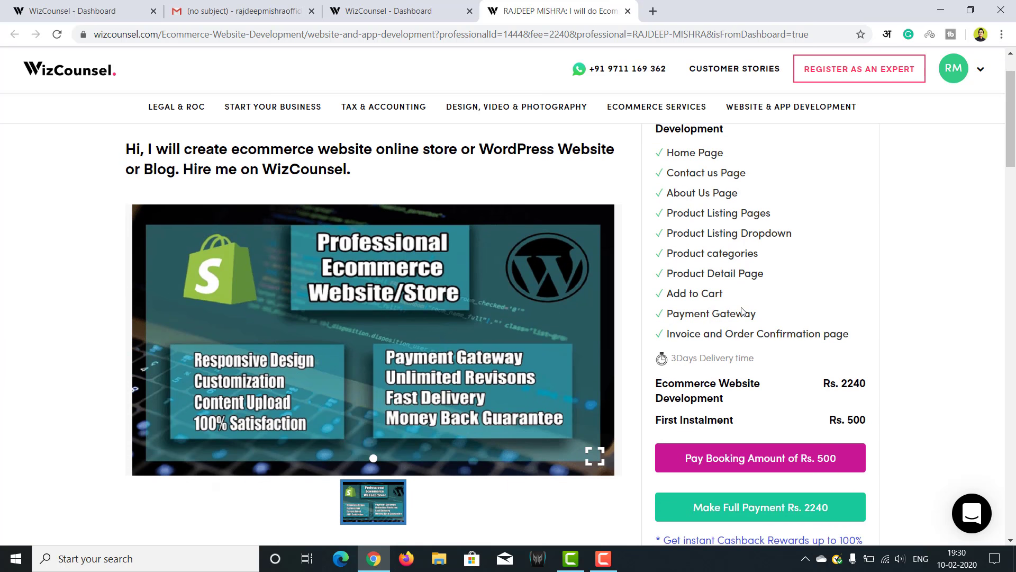
scroll(743, 312, "down", 15)
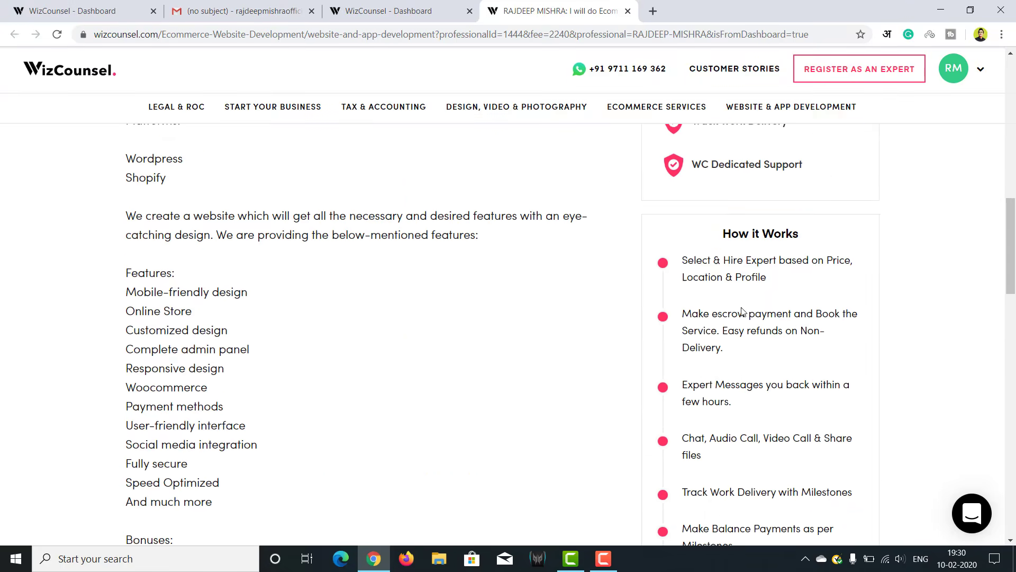
scroll(744, 312, "up", 5)
scroll(743, 312, "up", 10)
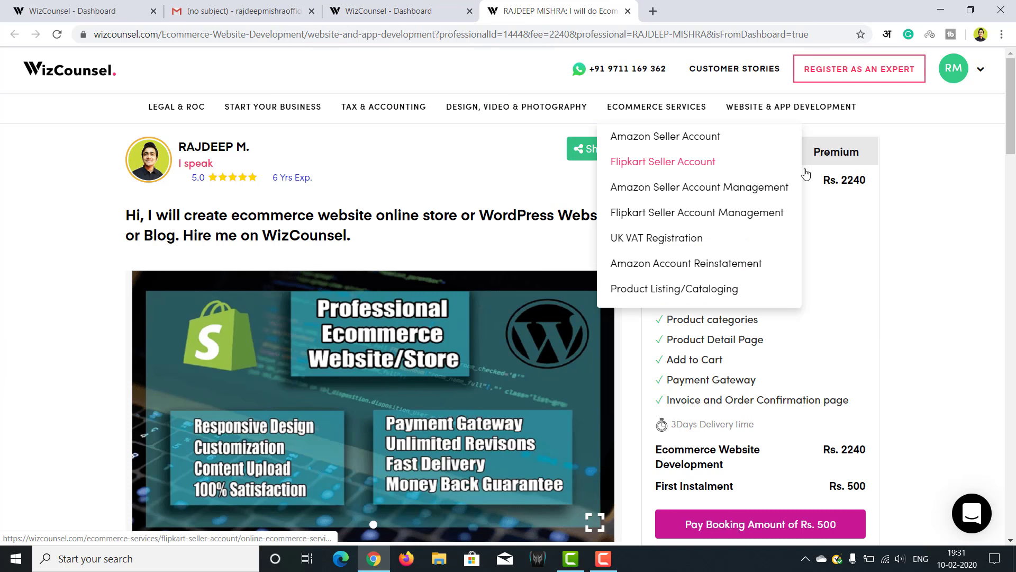
Compare the Standard and Premium packages against Basic (Rs. 2240), then return to the dashboard tab.
left_click(746, 157)
scroll(844, 233, "down", 1)
scroll(825, 190, "up", 1)
left_click(831, 151)
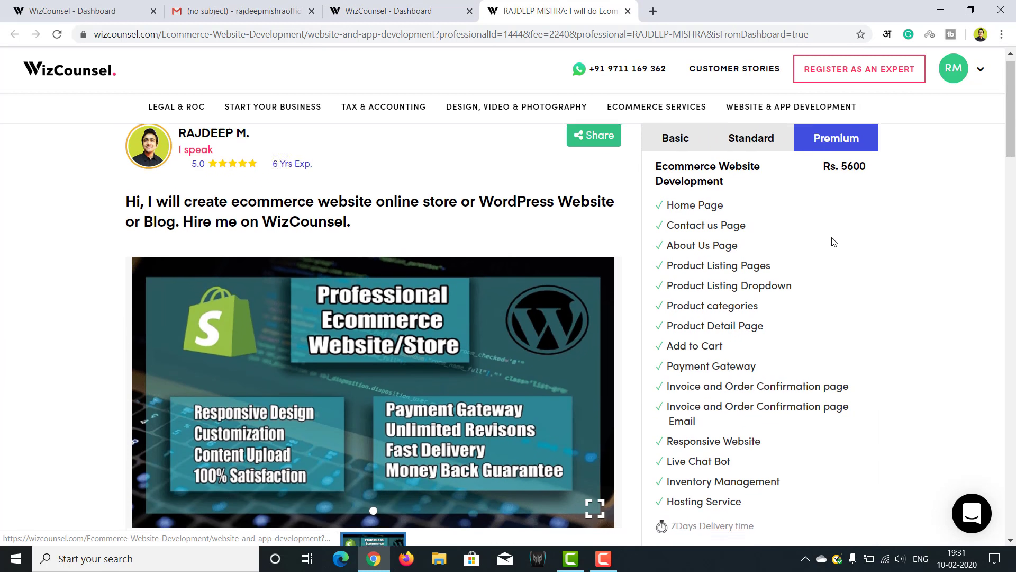
scroll(834, 242, "down", 2)
scroll(833, 242, "up", 2)
left_click(674, 150)
key("ctrl+shift+Tab")
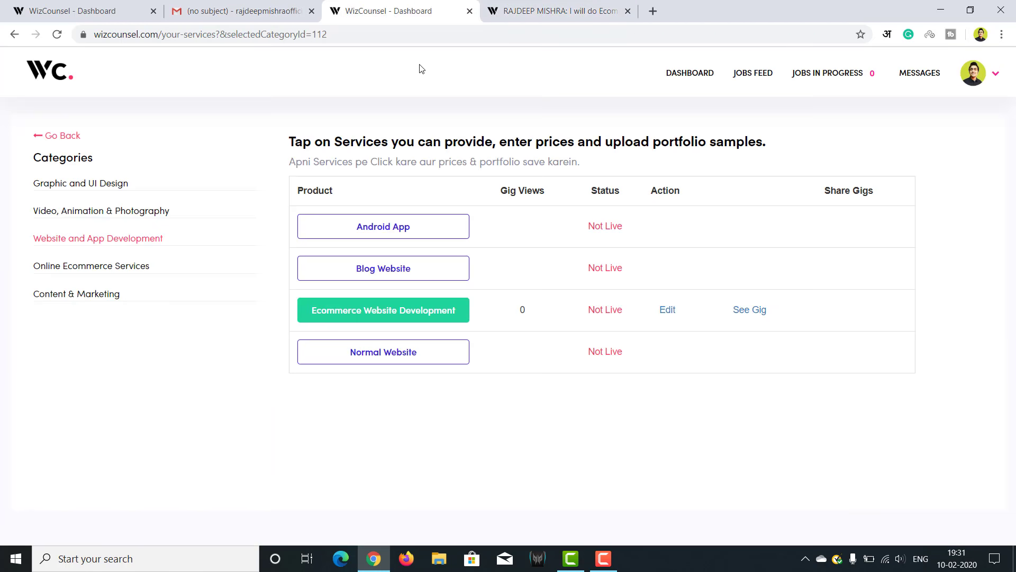
Reopen the Ecommerce gig, put 'gig video wiz' in the second portfolio slot, and save.
left_click(668, 310)
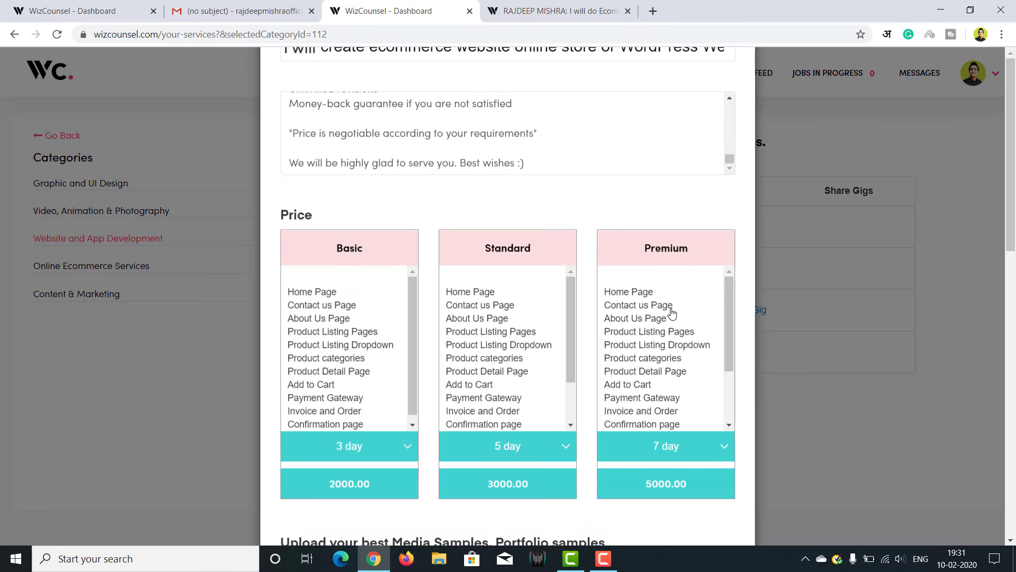
scroll(664, 311, "down", 6)
scroll(499, 212, "down", 3)
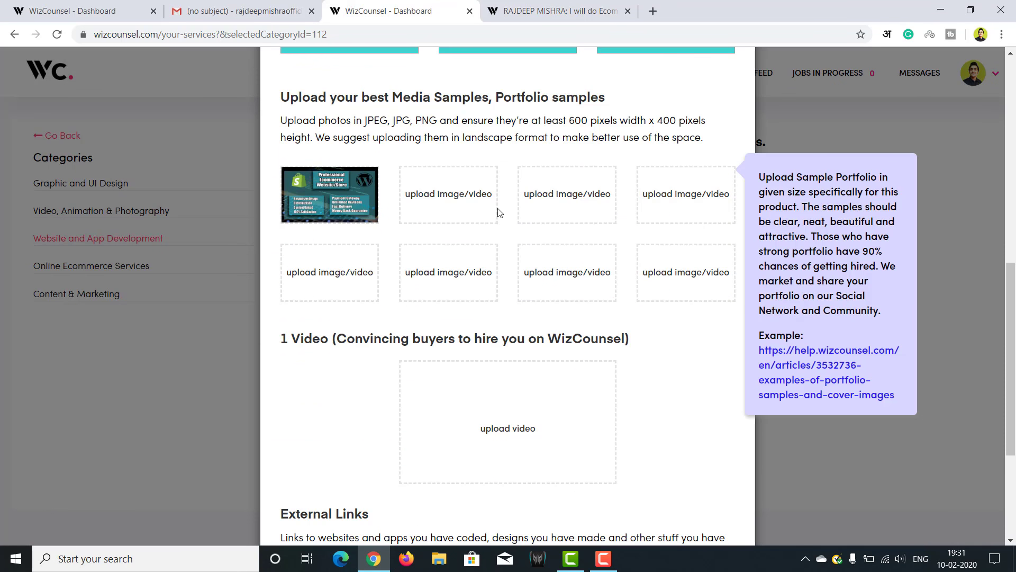
left_click(459, 202)
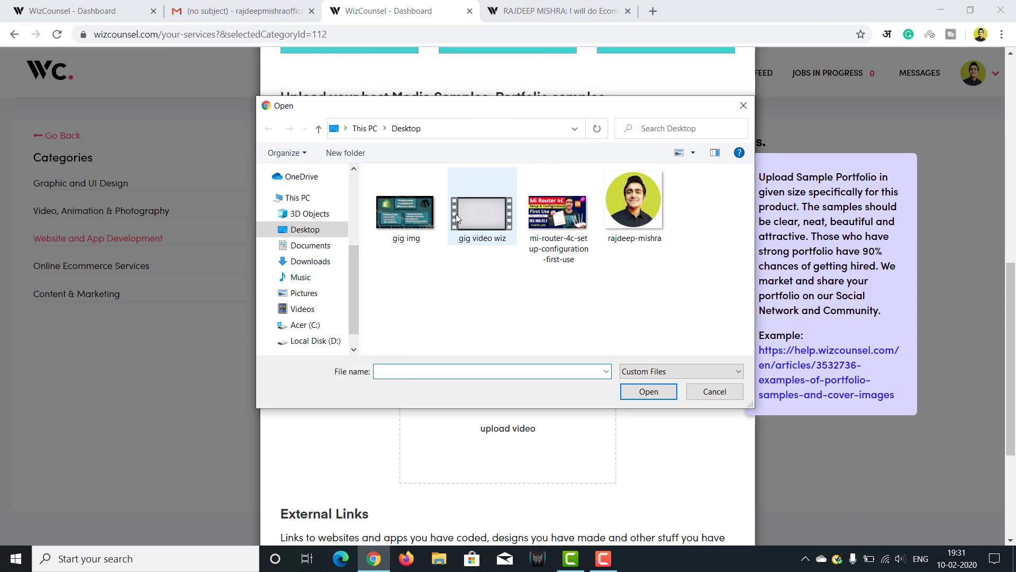
left_click(456, 218)
double_click(456, 218)
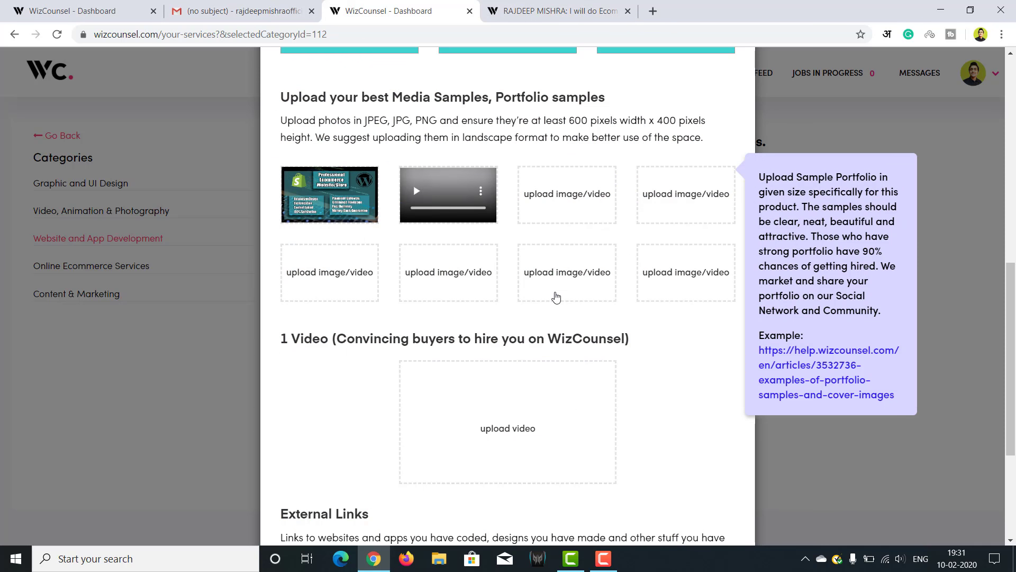
scroll(556, 295, "down", 4)
left_click(523, 500)
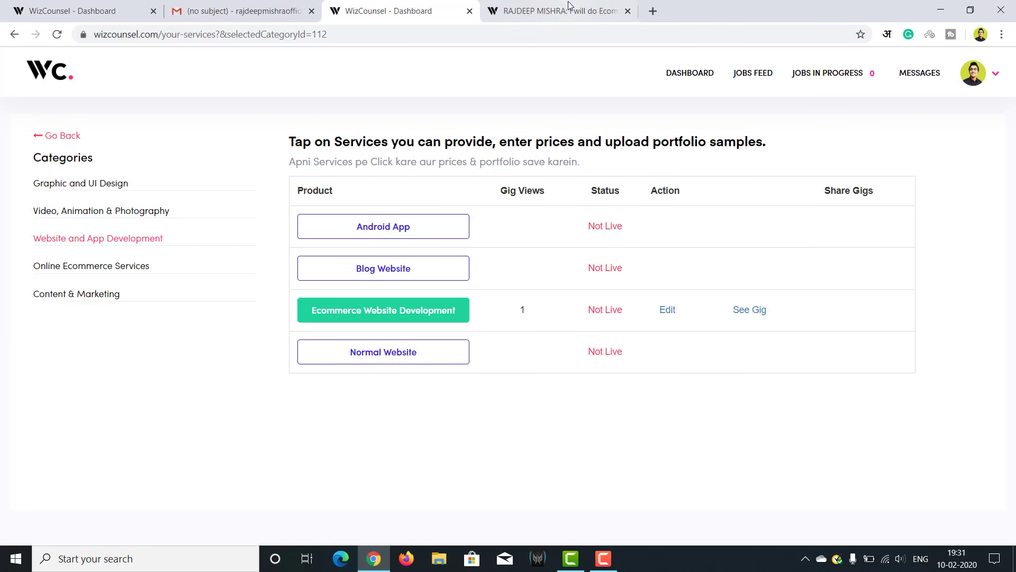
Reload the gig page and play the new video on the gallery's second slide.
left_click(569, 5)
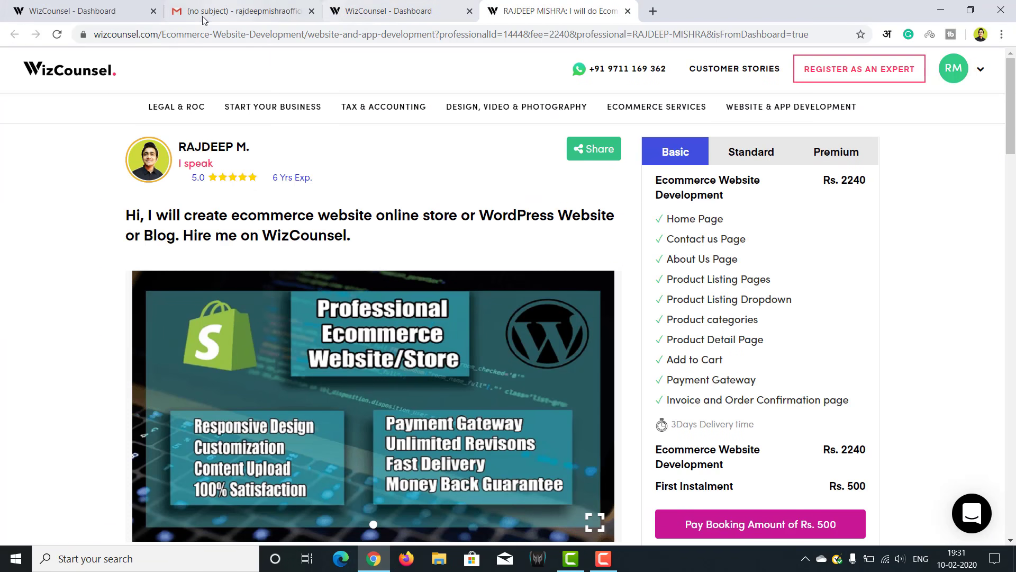
left_click(57, 35)
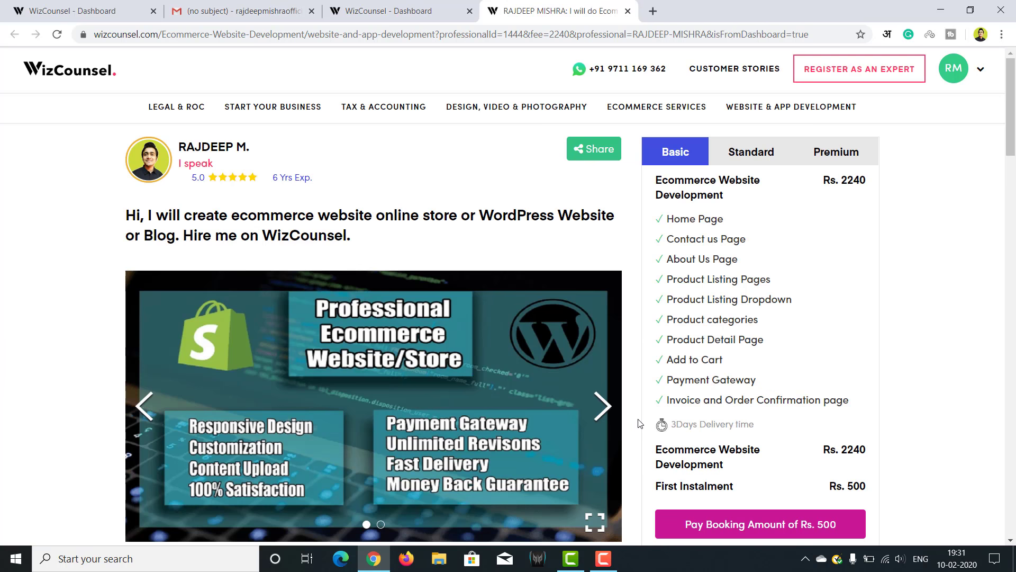
left_click(602, 406)
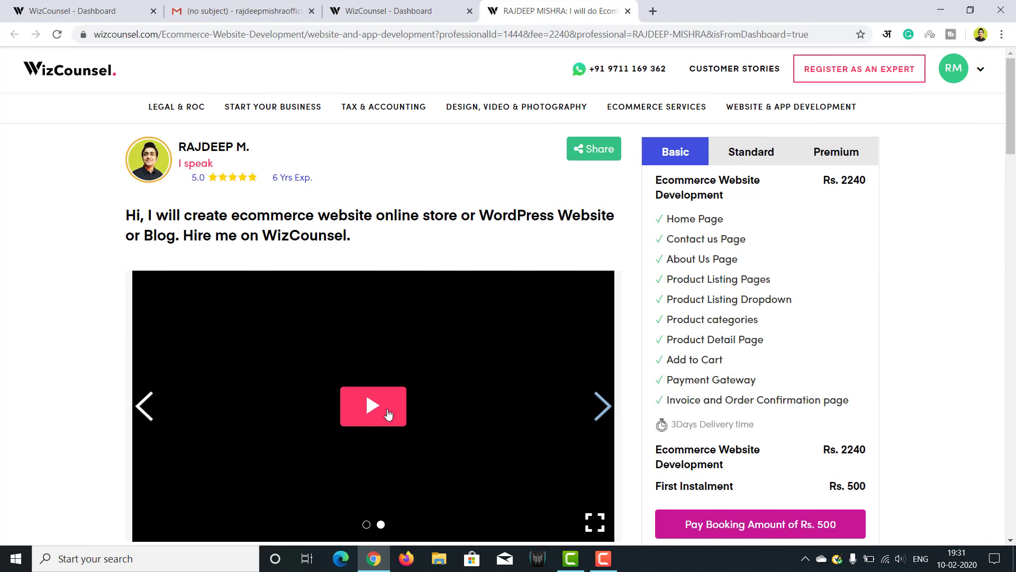
left_click(388, 414)
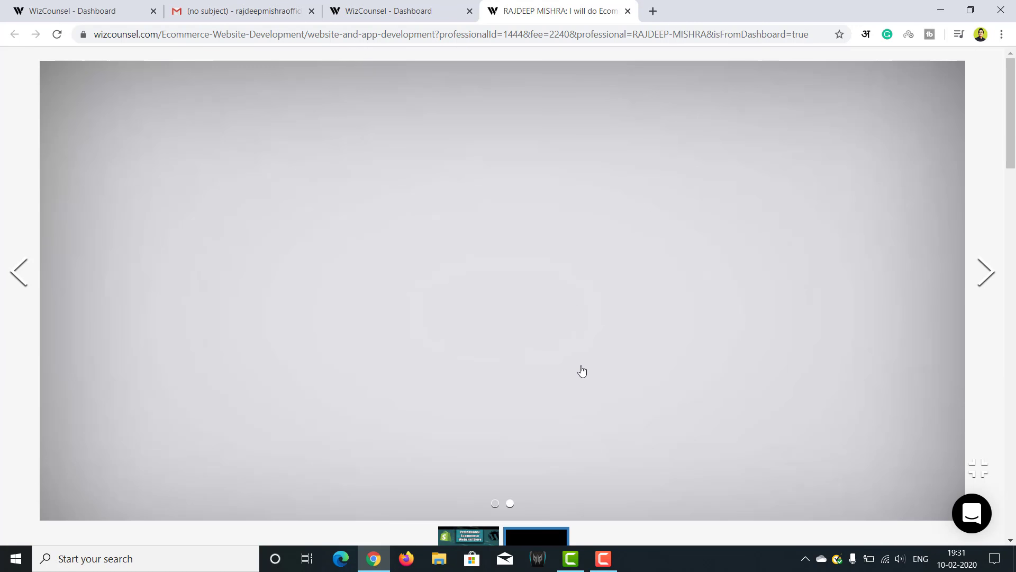